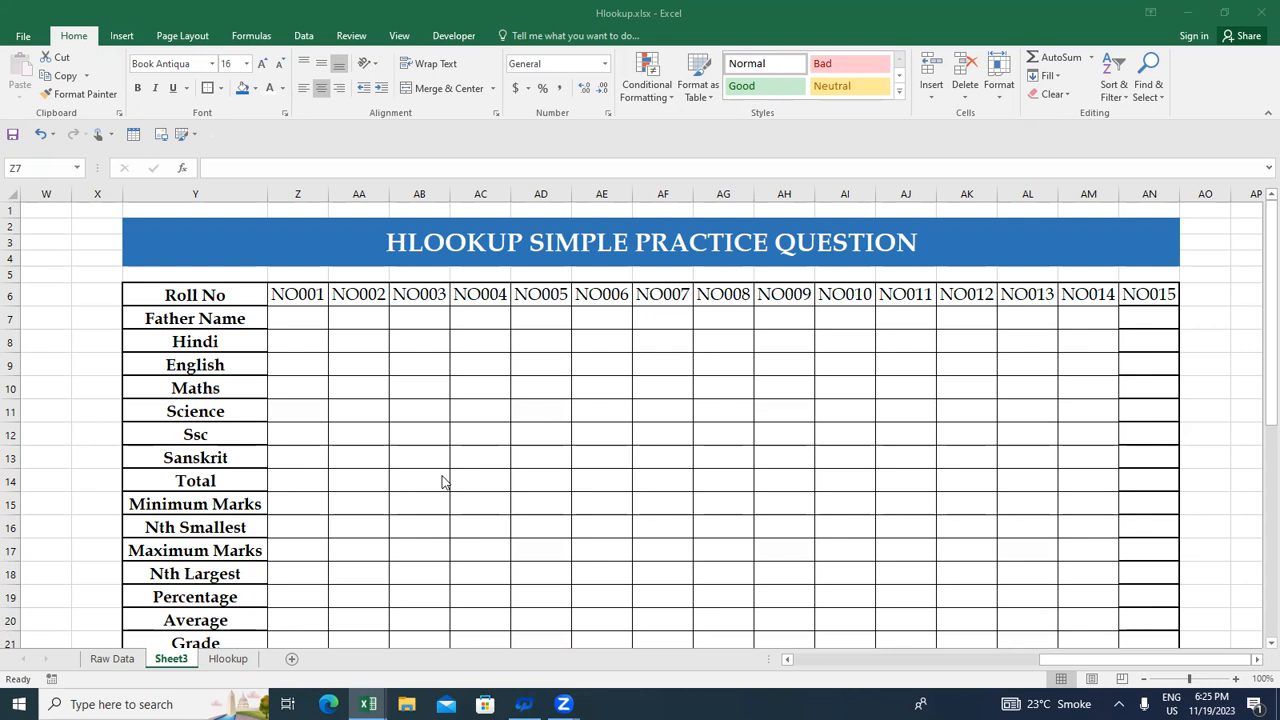
Step: Go to the first student's column B in the S No table at the start of Sheet3
left_click(187, 320)
key("Left")
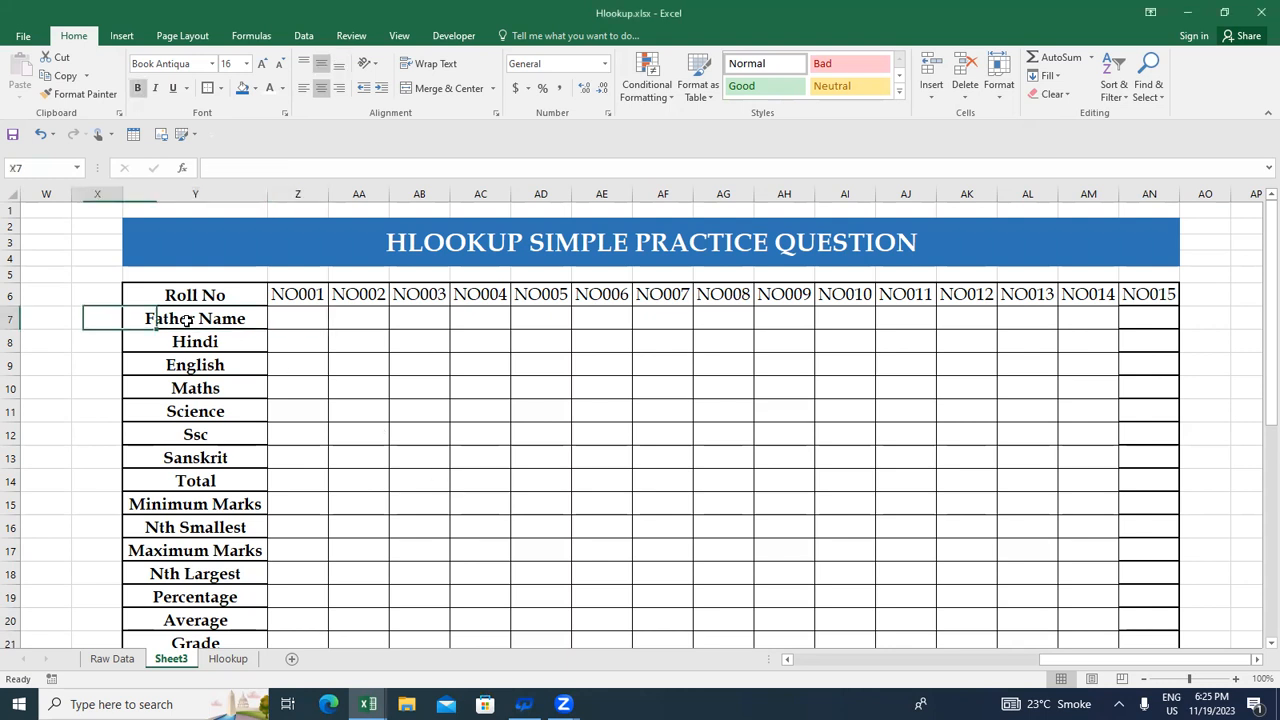
key("Left")
key("Left")
key("Left")
key("Left")
key("Left")
key("Left")
key("Left")
key("Left")
key("Left")
key("Left")
key("Left")
key("Left")
key("Left")
key("Left")
key("Left")
key("Left")
key("Left")
key("Left")
key("Left")
key("Left")
key("Right")
key("Right")
key("Left")
Step: Examine the HLOOKUP formulas in column B of the practice table, from Name through the lower result rows
key("Down")
key("Down")
key("Down")
key("Down")
key("Down")
key("Down")
key("Up")
key("Up")
key("Up")
key("Up")
key("Up")
key("Up")
key("Up")
key("Down")
key("Down")
key("Down")
key("Down")
key("Down")
key("Down")
key("Down")
key("Down")
key("Down")
key("Down")
key("Down")
key("Down")
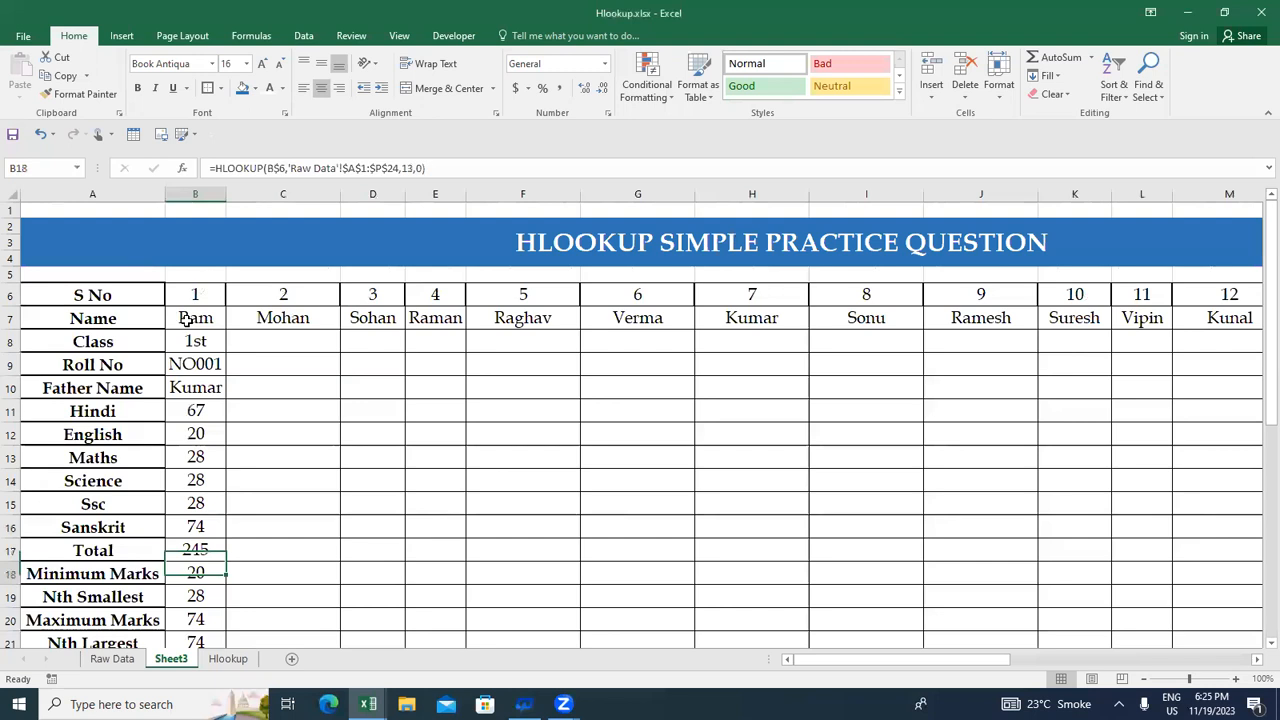
key("Down")
key("Down")
key("Down")
key("Down")
key("Down")
key("Down")
key("Down")
key("Down")
key("Down")
key("Down")
key("Down")
key("Down")
key("Up")
key("Up")
key("Up")
key("Up")
key("Up")
key("Up")
key("Up")
key("Up")
key("Up")
key("Up")
key("Up")
key("Up")
key("Up")
key("Up")
key("Up")
key("Up")
key("Up")
key("Up")
key("Up")
key("Up")
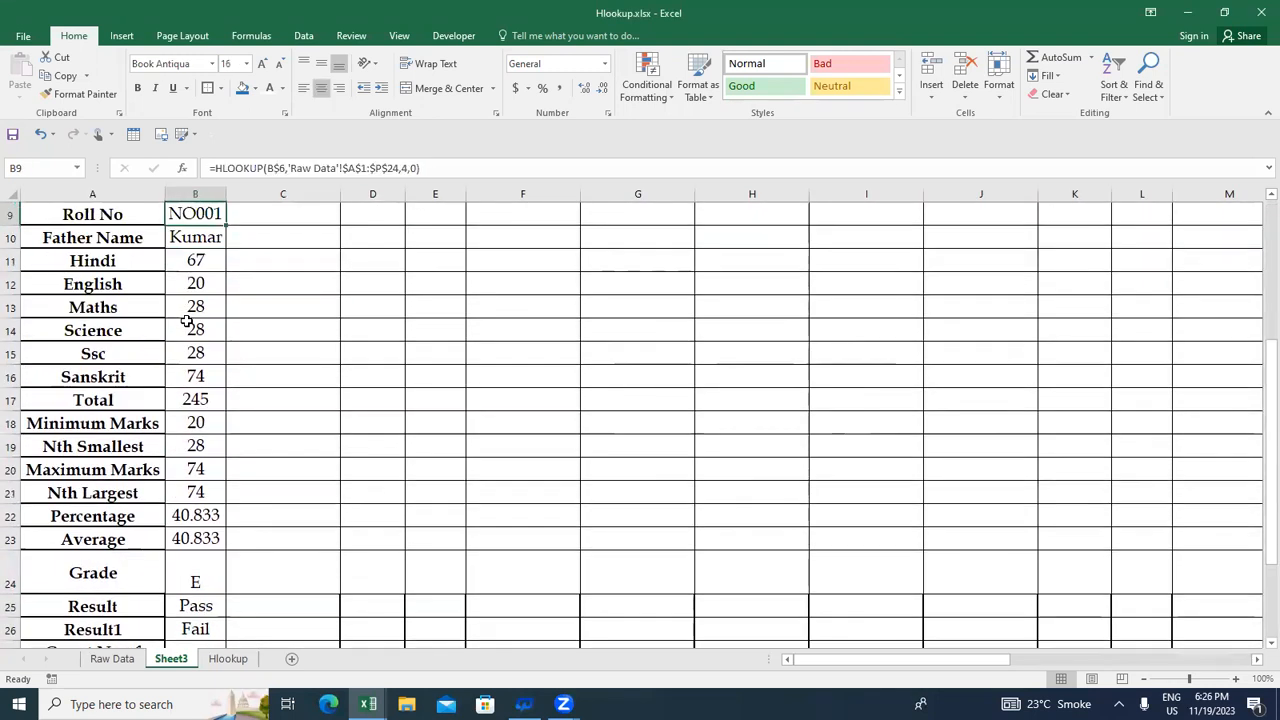
key("Down")
key("Right")
key("Up")
key("Up")
key("Up")
key("Up")
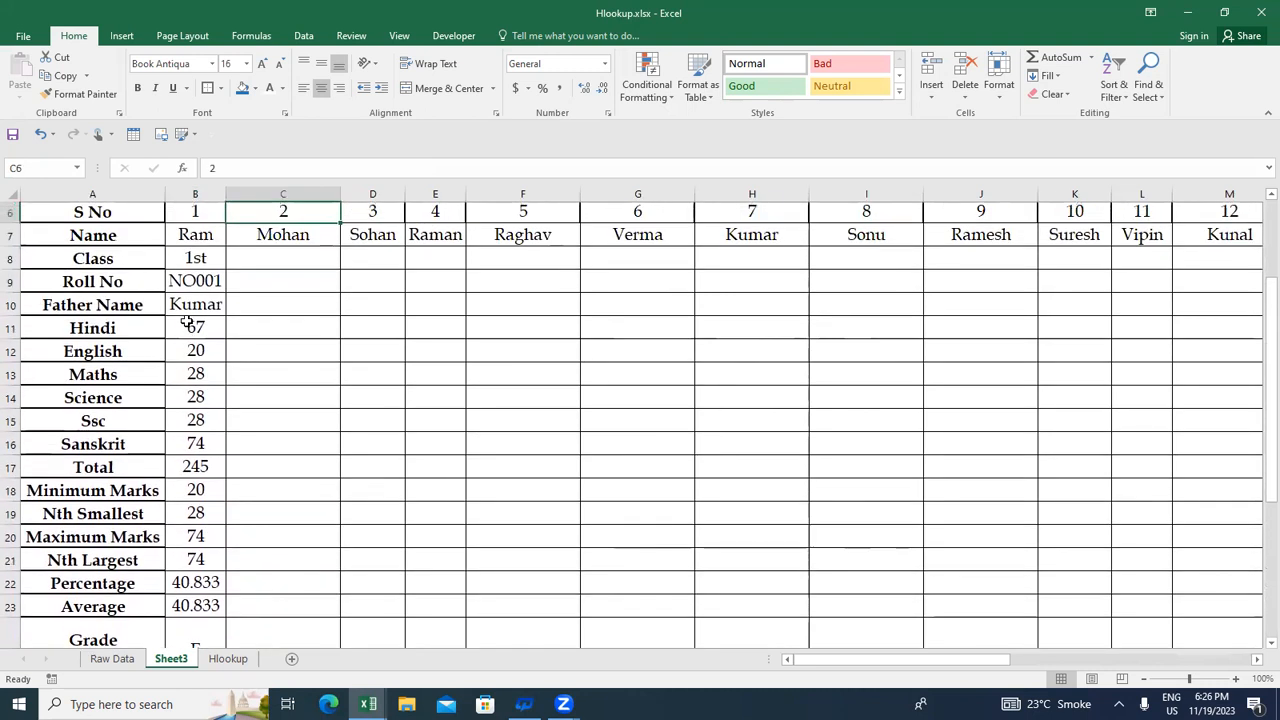
key("Left")
key("Down")
key("Down")
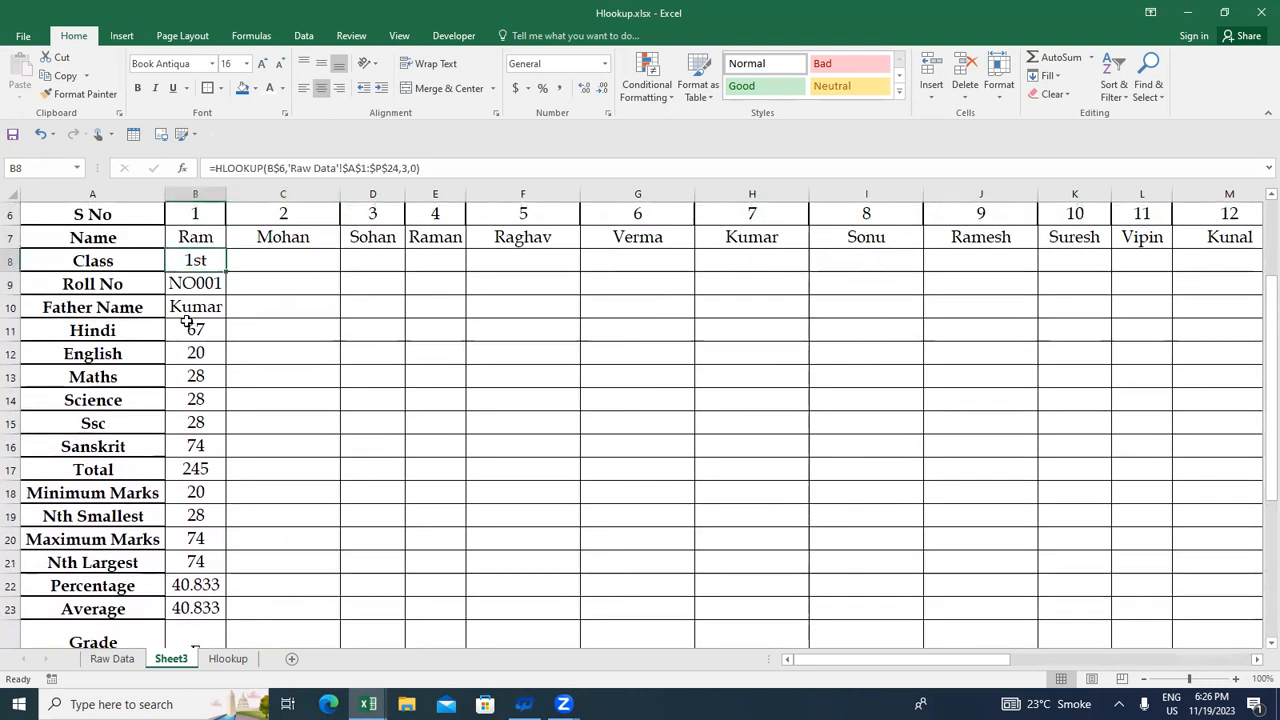
key("Down")
key("Down")
key("shift+Down")
key("shift+Down")
key("shift+Down")
key("shift+Down")
key("shift+Down")
key("shift+Down")
key("shift+Down")
key("shift+Down")
key("shift+Down")
key("shift+Down")
key("shift+Down")
key("shift+Down")
key("shift+Down")
key("shift+Down")
key("shift+Down")
key("shift+Down")
key("shift+Down")
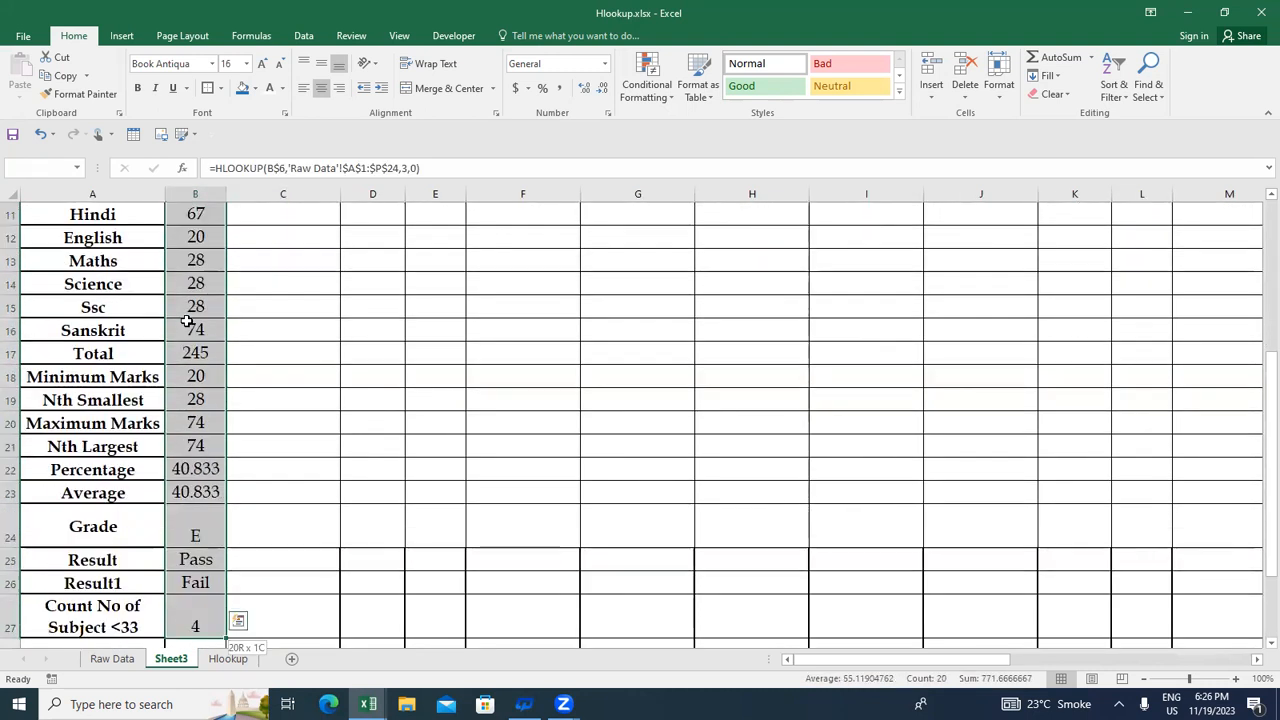
key("shift+Up")
key("shift+Up")
key("shift+Up")
key("shift+Up")
key("shift+Up")
key("shift+Up")
key("shift+Up")
key("shift+Up")
key("shift+Up")
key("shift+Up")
key("shift+Up")
key("shift+Up")
key("shift+Up")
key("shift+Up")
key("shift+Up")
key("shift+Up")
key("shift+Up")
key("Down")
key("Down")
key("Down")
key("Up")
key("Up")
key("Up")
key("Up")
key("Up")
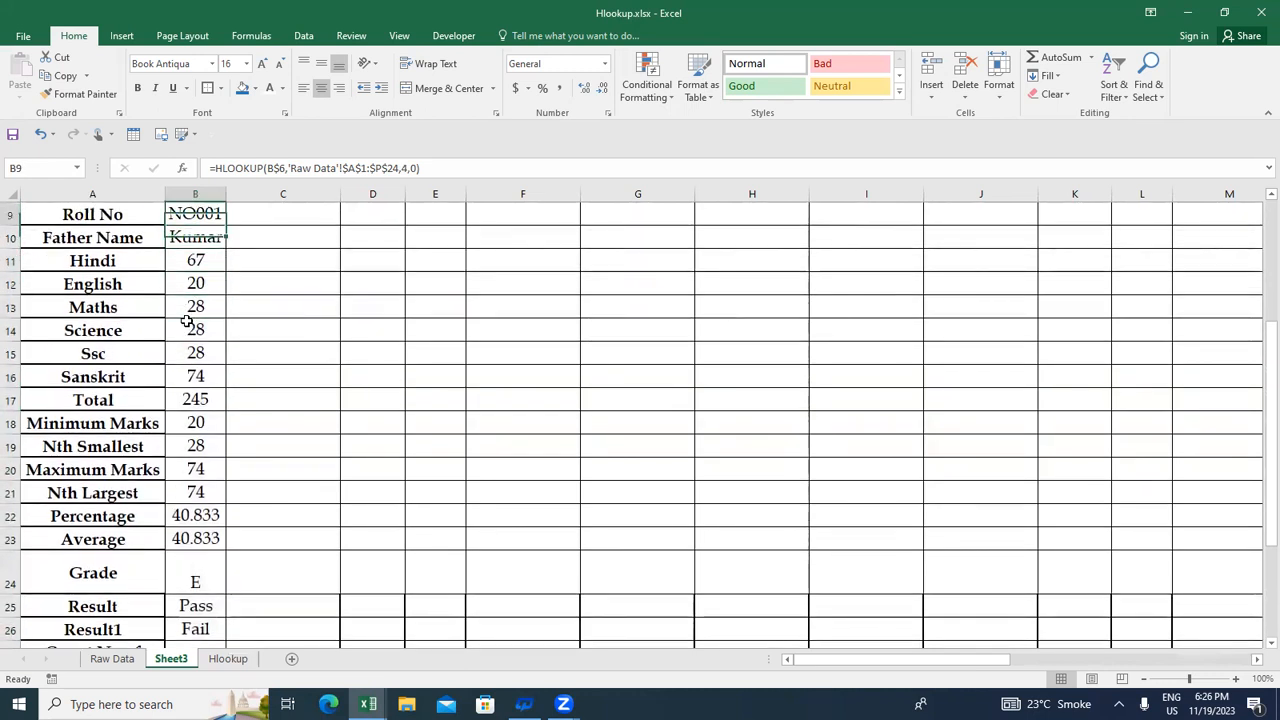
Step: Fill the column B formulas in rows 8 to 29, from Class to the final result row, across through column P
key("Up")
key("Up")
key("Down")
key("Down")
key("Down")
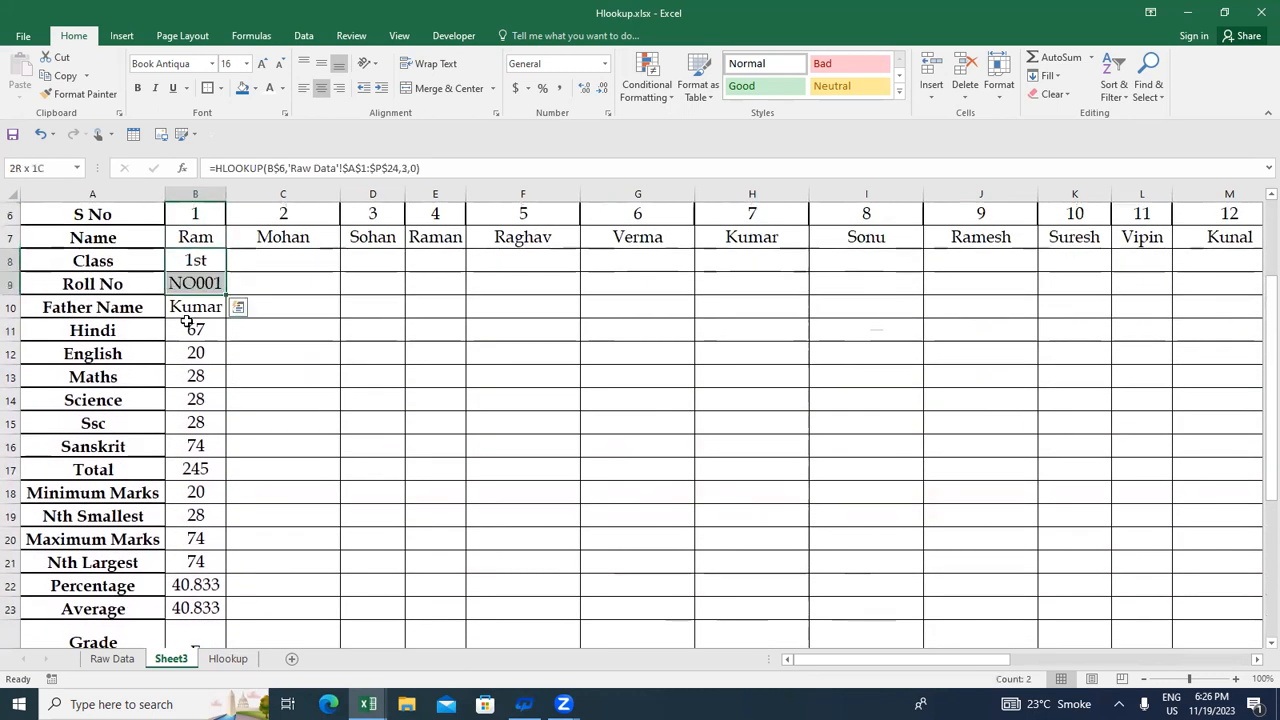
key("shift+Down")
key("shift+Down")
key("shift+Down")
key("shift+Down")
key("shift+Down")
key("shift+Down")
key("shift+Down")
key("shift+Down")
key("shift+Down")
key("shift+Down")
key("shift+Down")
key("shift+Down")
key("shift+Down")
key("shift+Down")
key("shift+Down")
key("shift+Down")
key("shift+Down")
key("shift+Down")
key("shift+Down")
key("shift+Down")
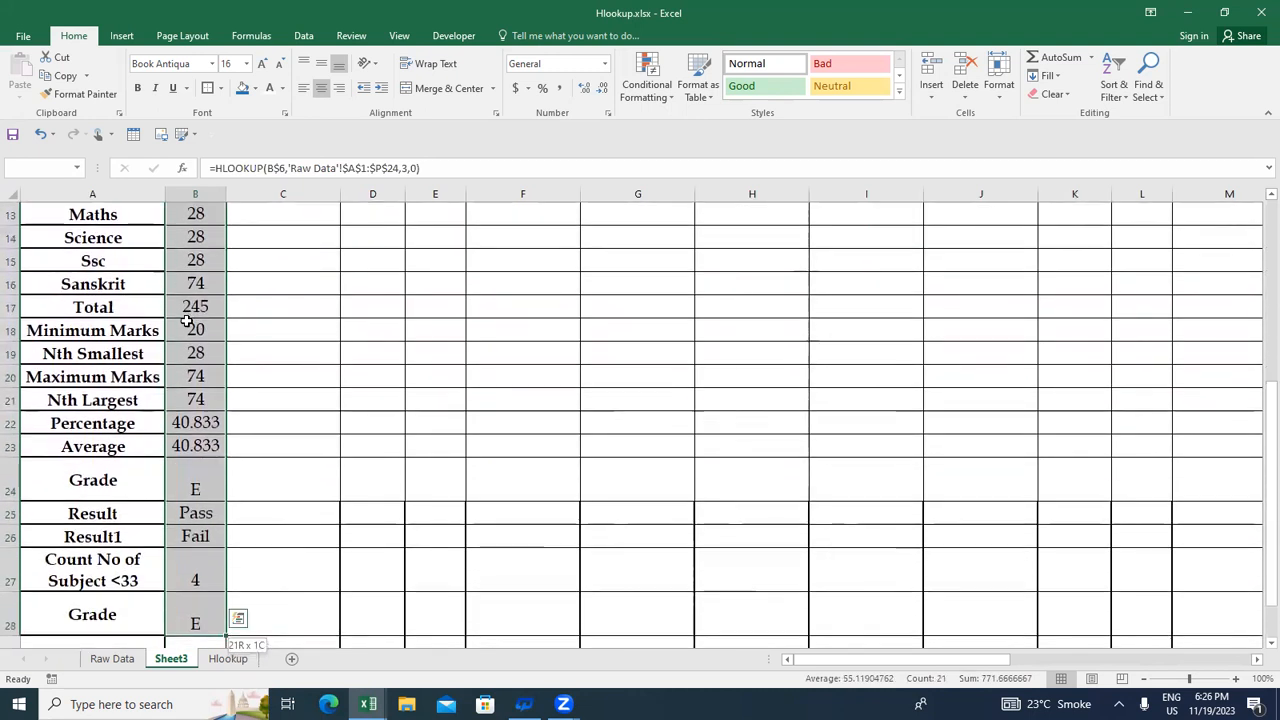
key("shift+Up")
key("shift+Right")
key("shift+Right")
key("shift+Right")
key("shift+Right")
key("shift+Right")
key("shift+Right")
key("shift+Right")
key("shift+Right")
key("shift+Right")
key("shift+Right")
key("shift+Right")
key("shift+Right")
key("shift+Right")
key("shift+Right")
key("shift+Right")
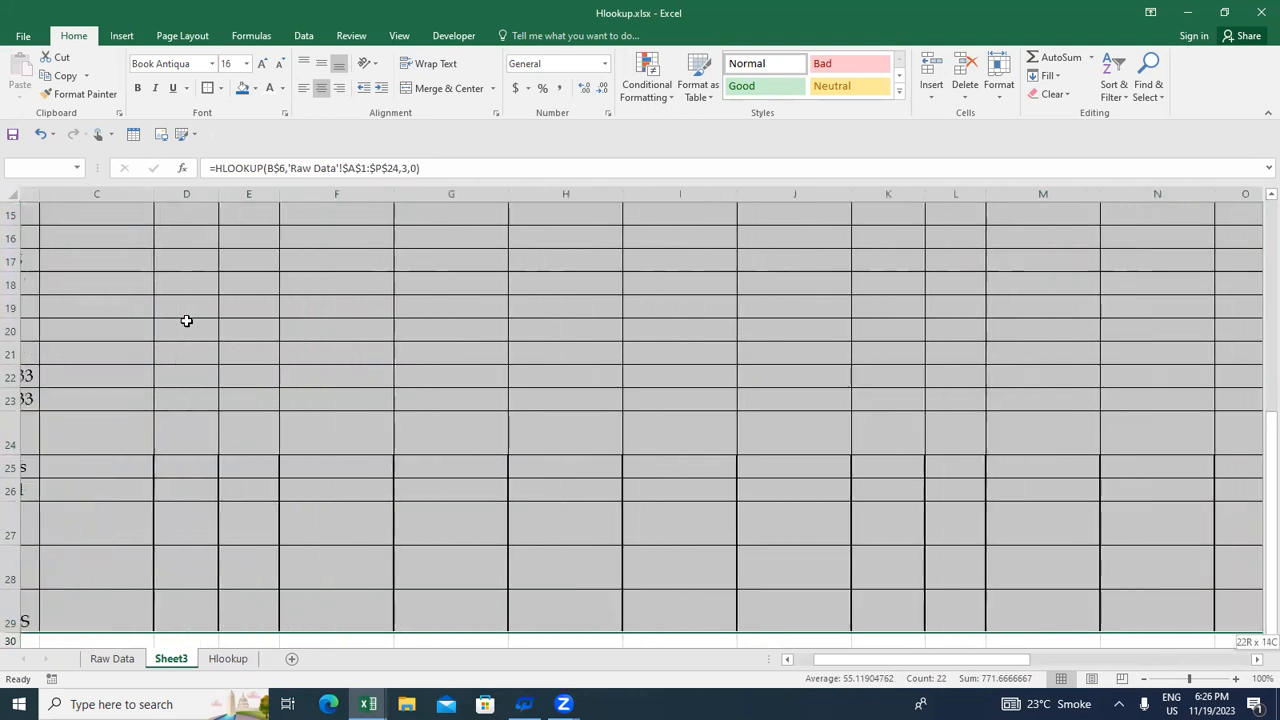
key("shift+Left")
key("shift+Left")
key("shift+Right")
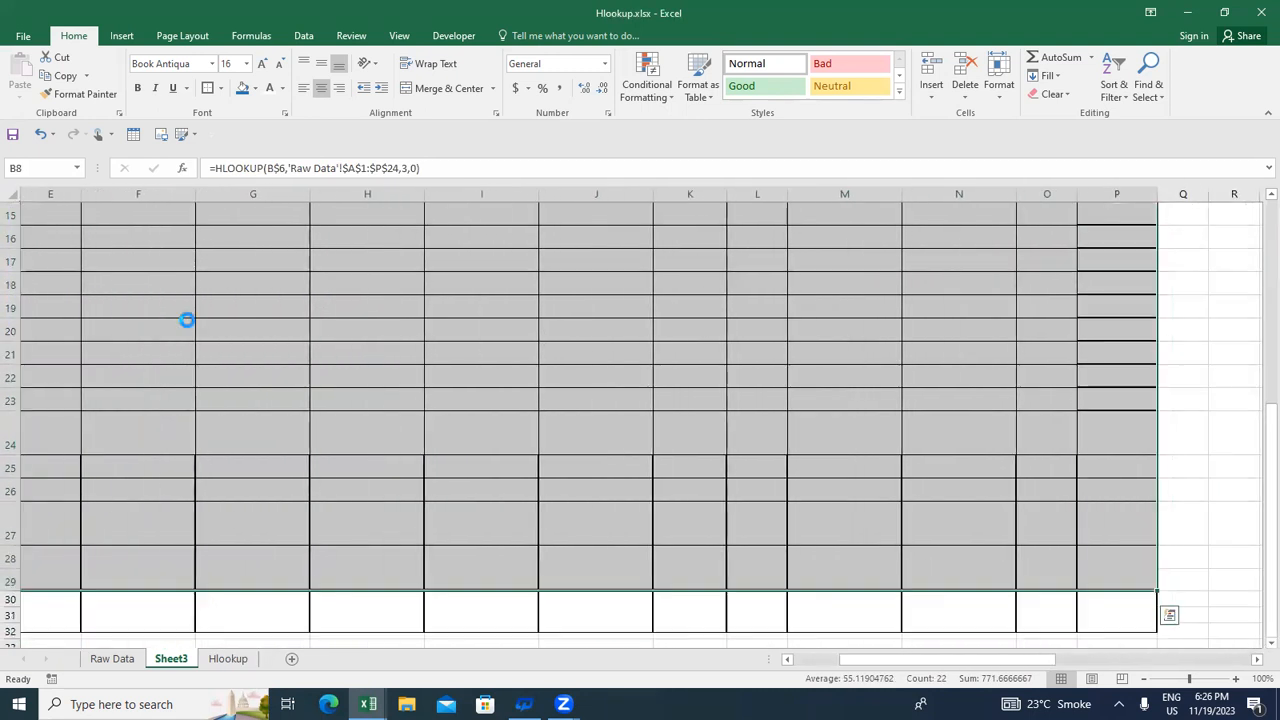
Step: Go past the filled S No table to the HLOOKUP Simple Practice Question table on Sheet3, checking the Raw Data sheet on the way
key("Up")
key("Right")
key("Right")
key("Right")
key("Right")
key("Right")
key("Right")
key("Right")
key("Right")
key("Right")
key("Right")
key("Right")
key("Right")
key("Right")
key("Right")
key("Right")
key("Right")
key("Right")
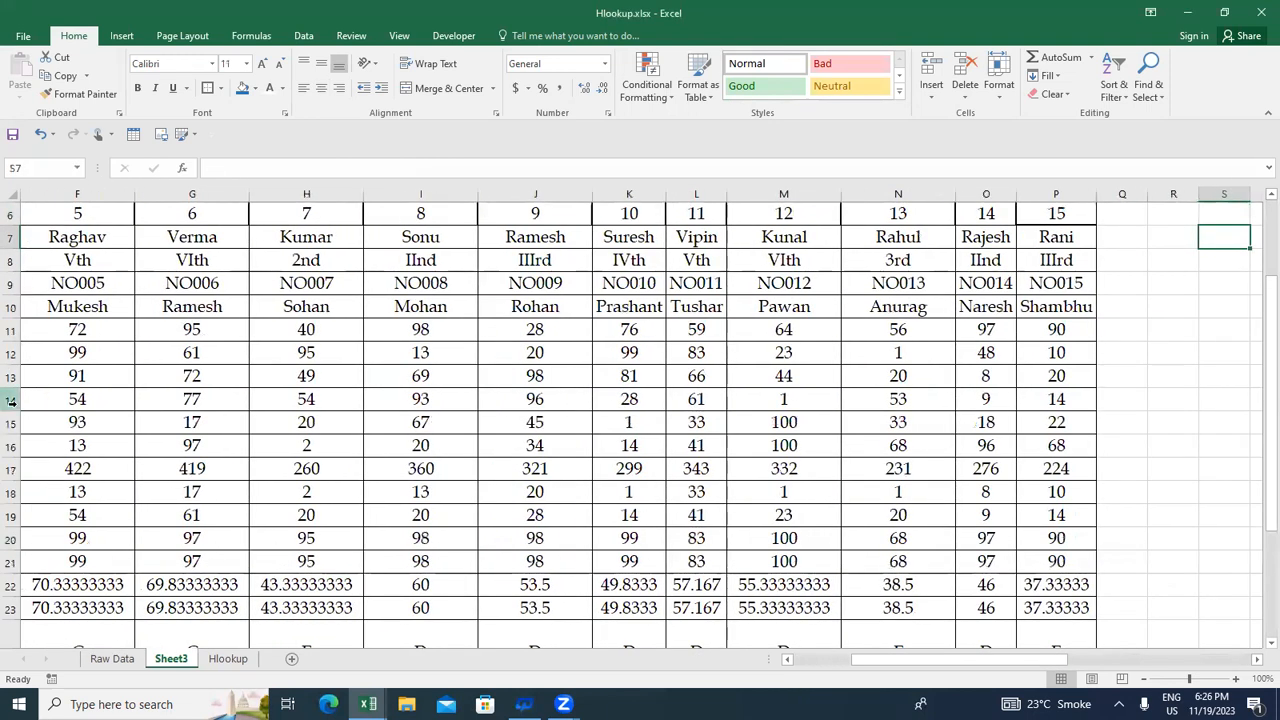
left_click(102, 662)
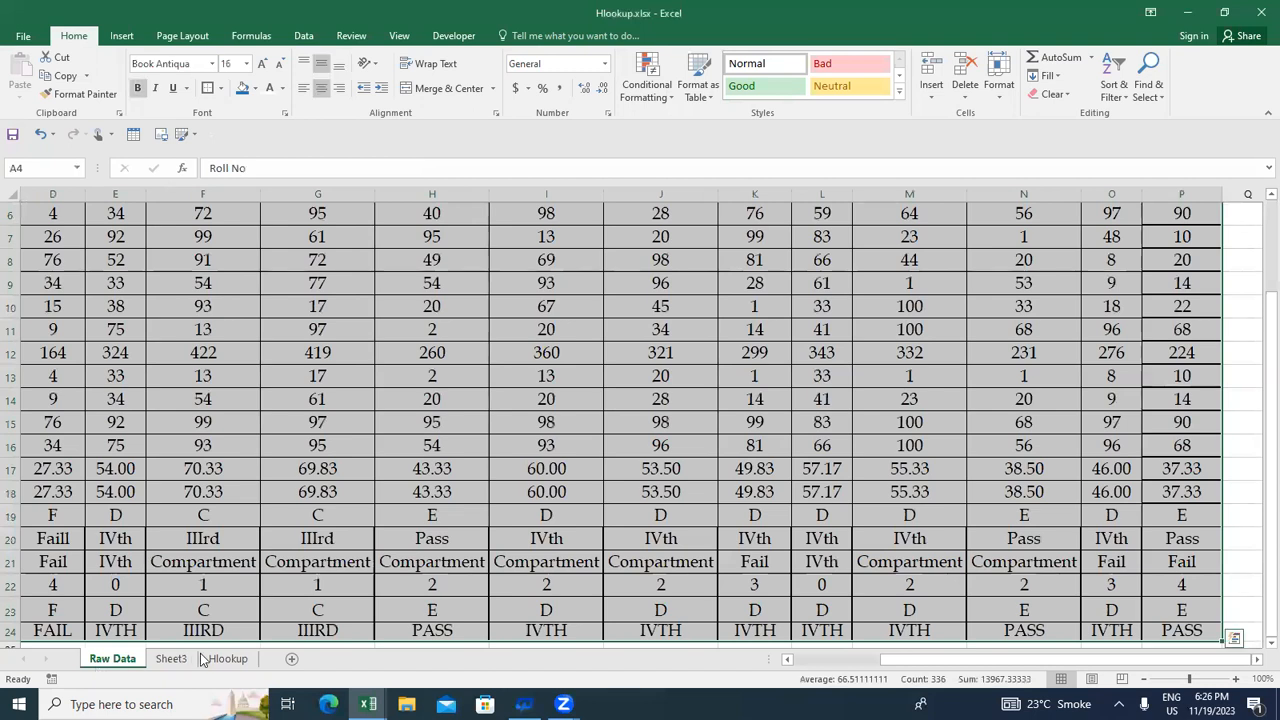
left_click(170, 659)
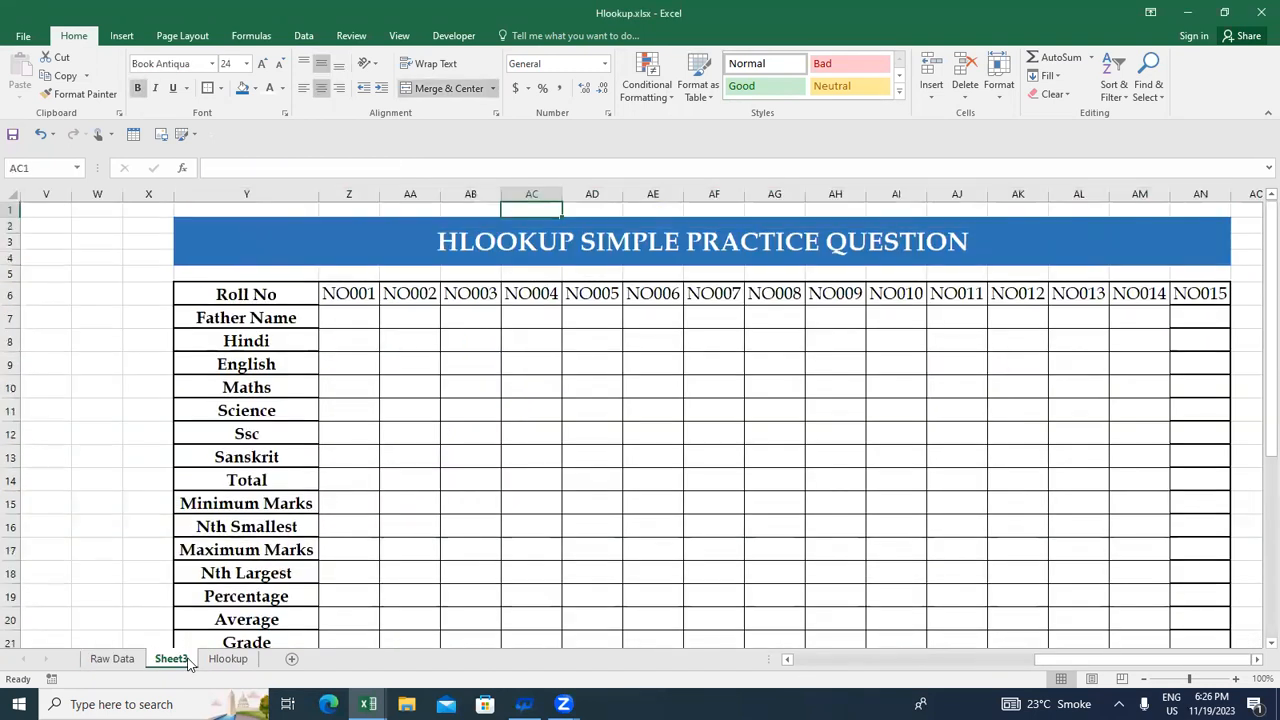
Step: Start an HLOOKUP formula in the first roll number's Father Name cell Z7 with the row-locked lookup value Z$6
key("Down")
key("Down")
key("Left")
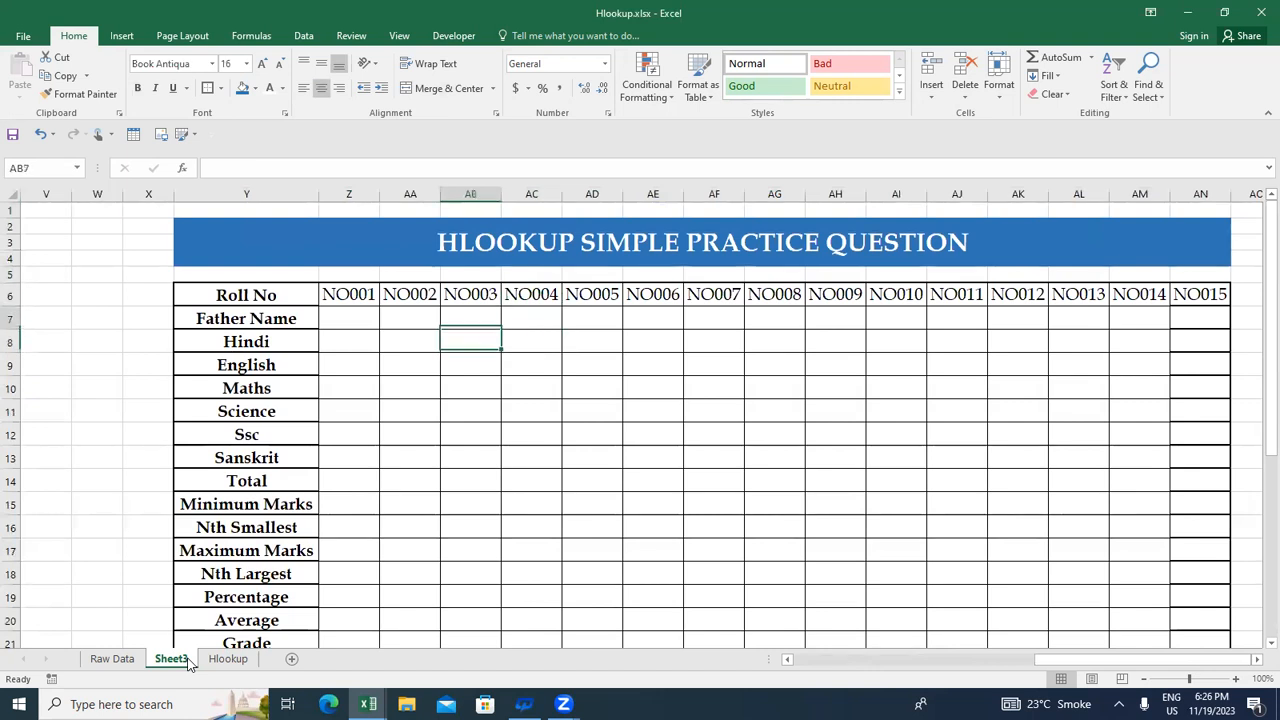
key("Left")
key("Up")
key("Left")
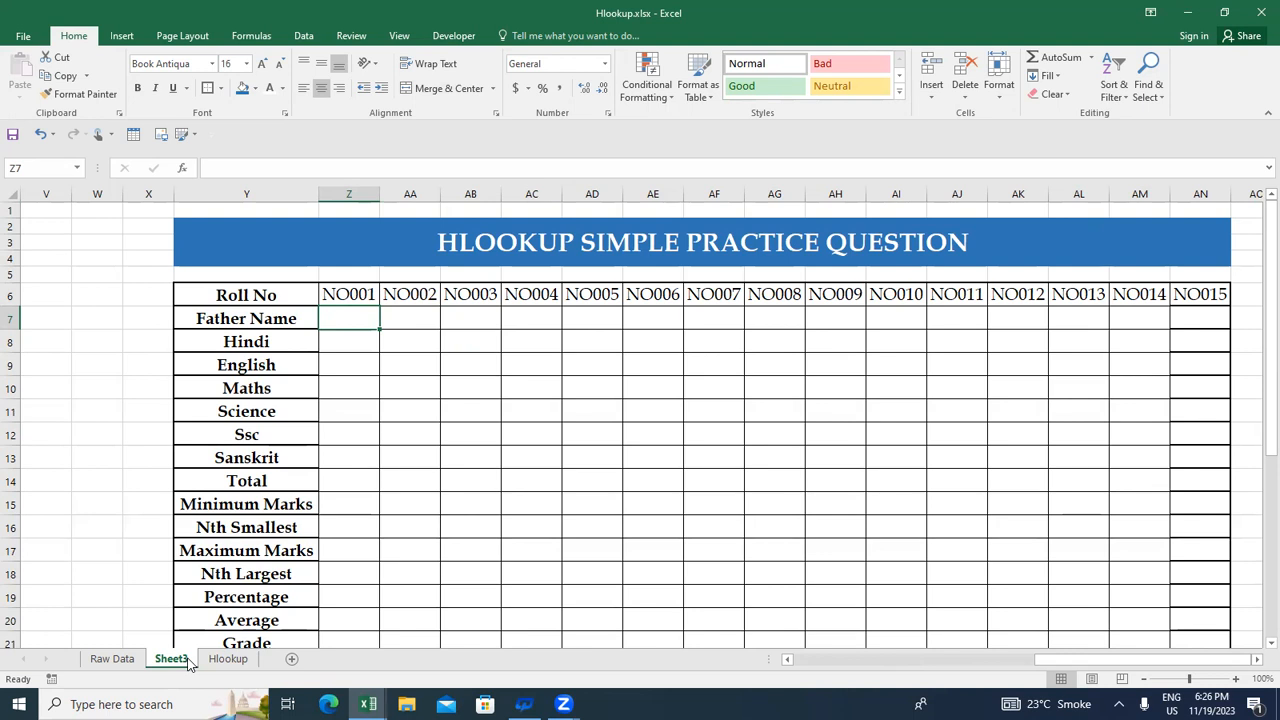
type("=")
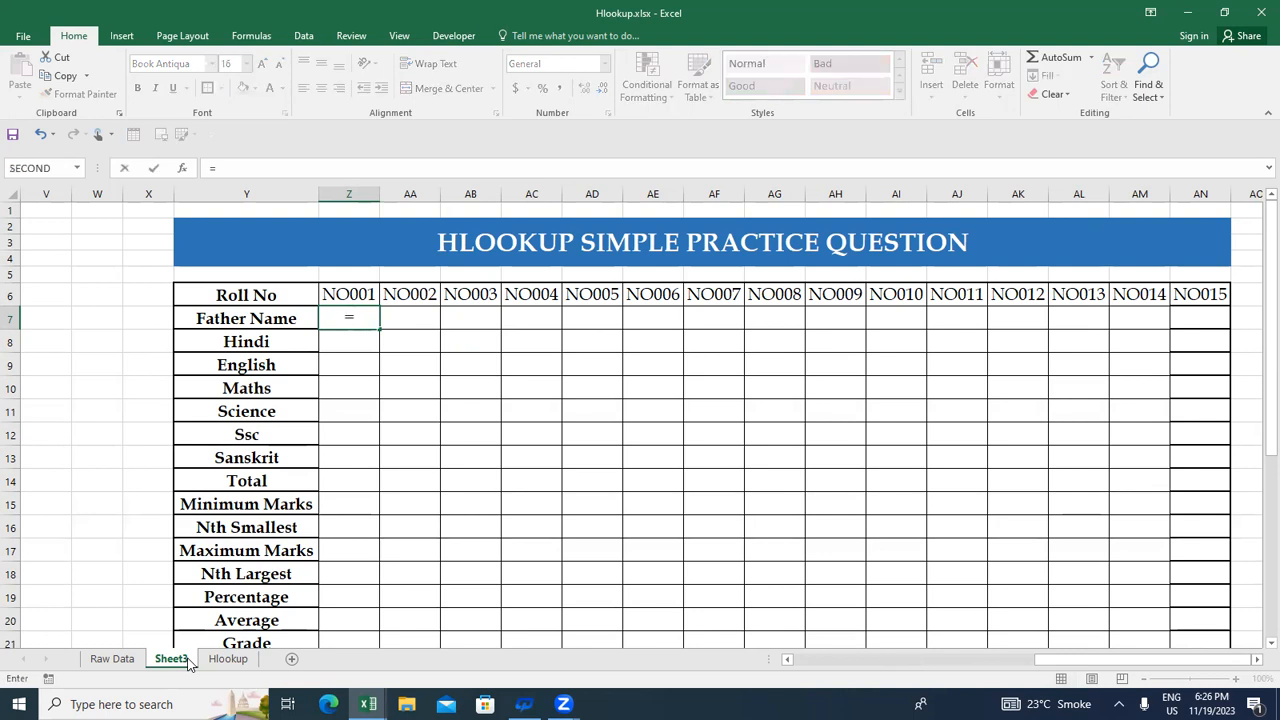
type("HL")
key("Tab")
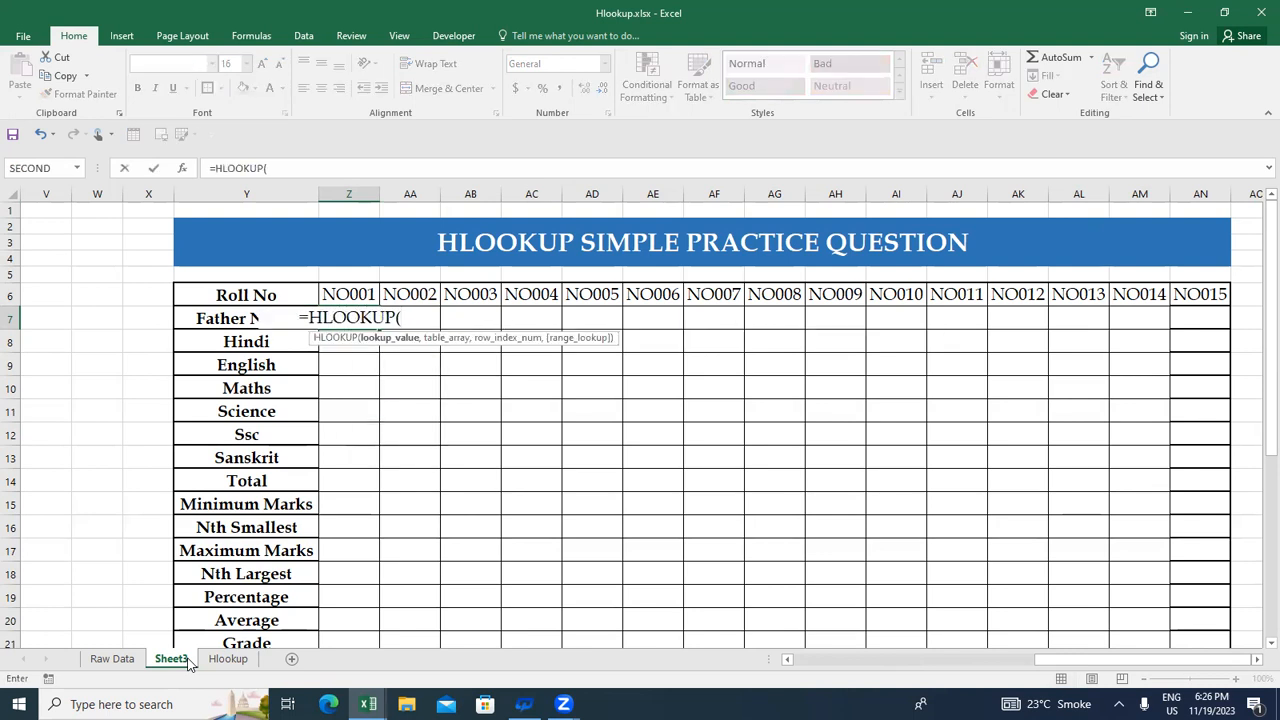
key("Up")
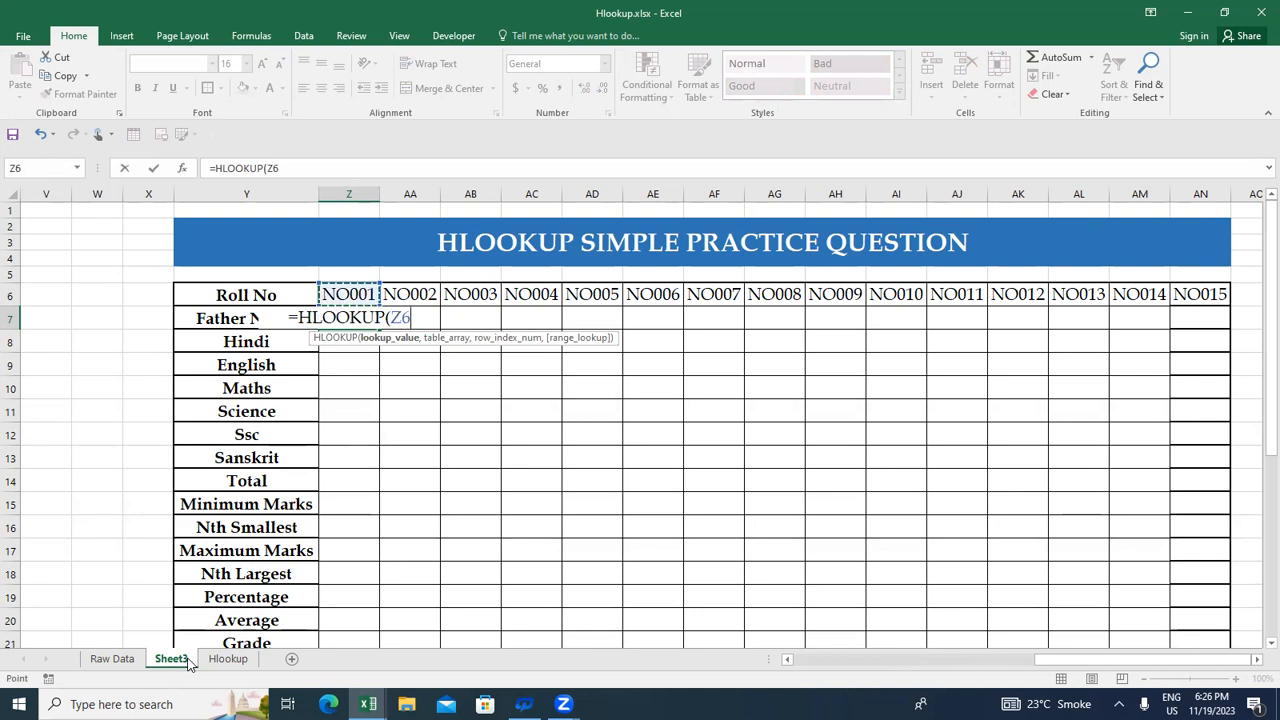
key("F4")
key("F4")
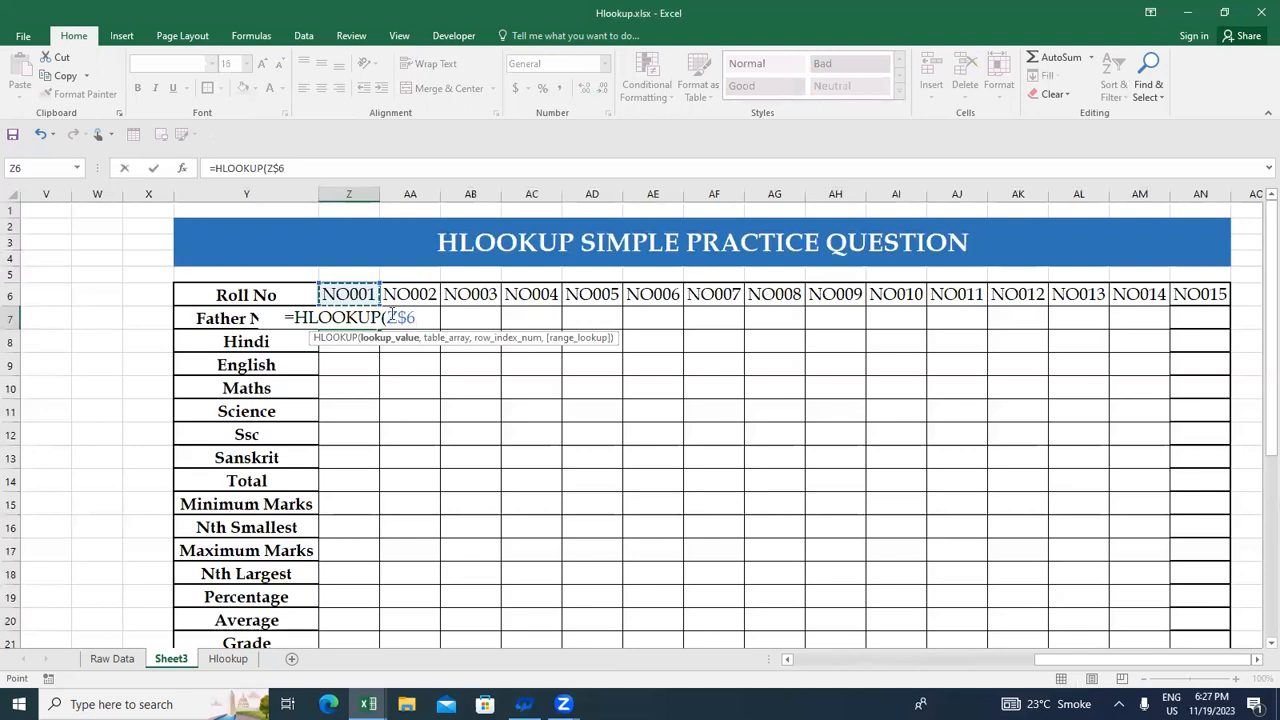
type(",")
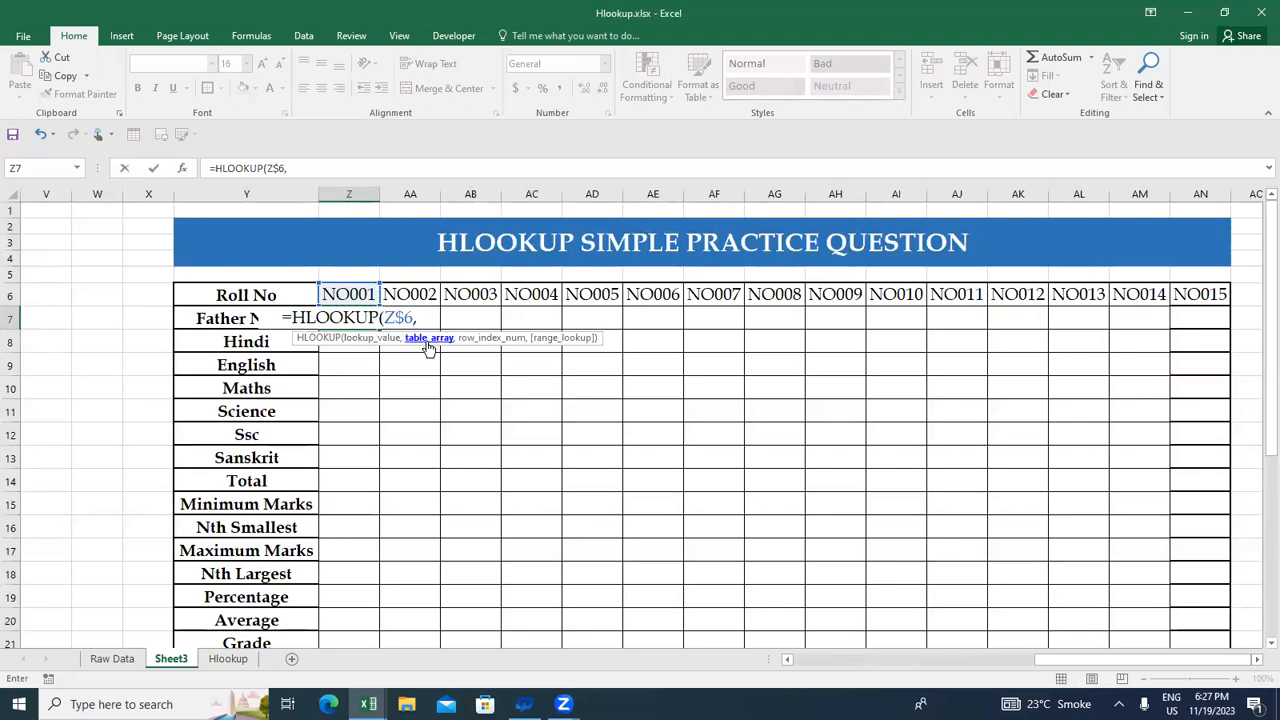
Step: Go to the Raw Data sheet for the table array and examine its S No, Name, Class and Roll No rows
left_click(112, 660)
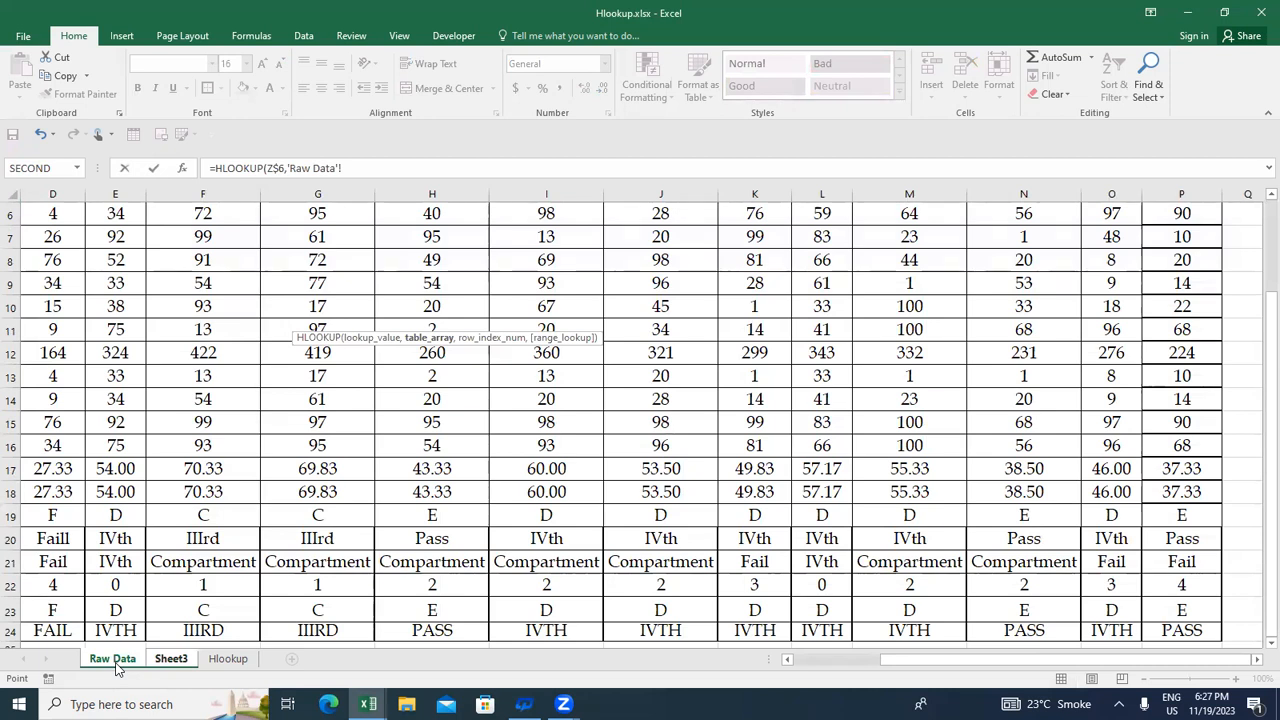
left_click(53, 400)
key("ctrl+Home")
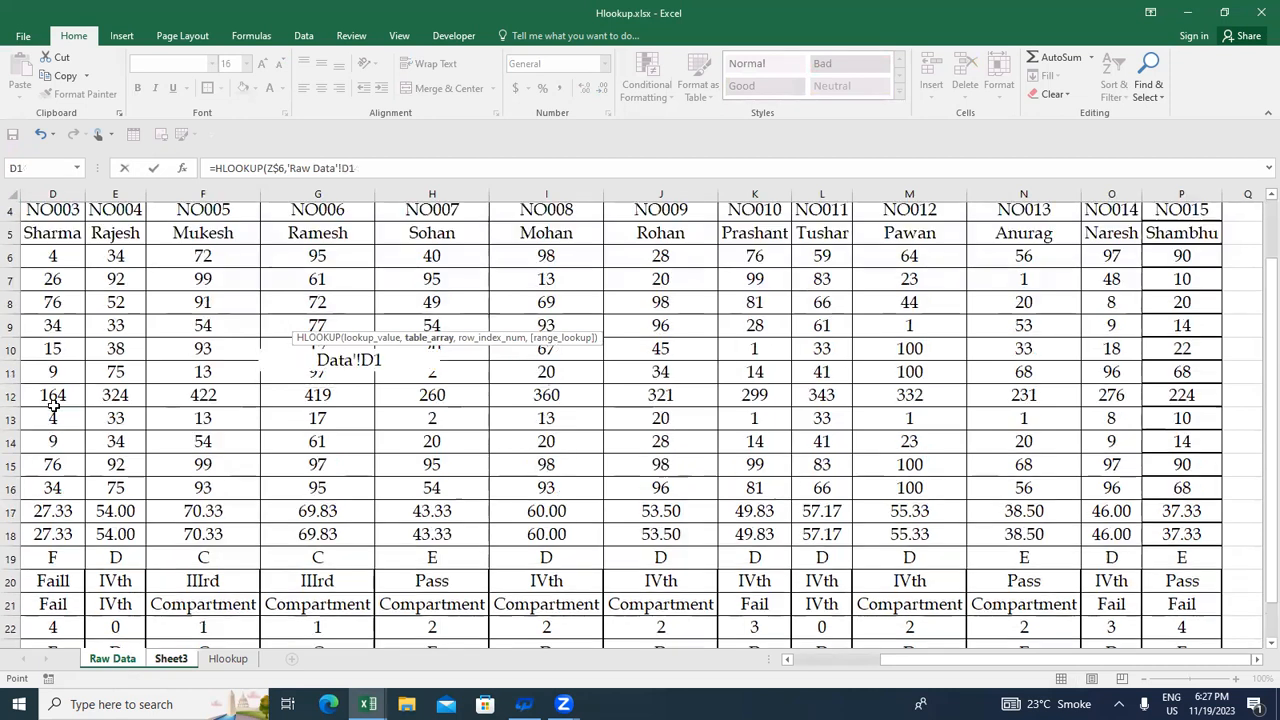
key("Down")
key("Down")
key("Down")
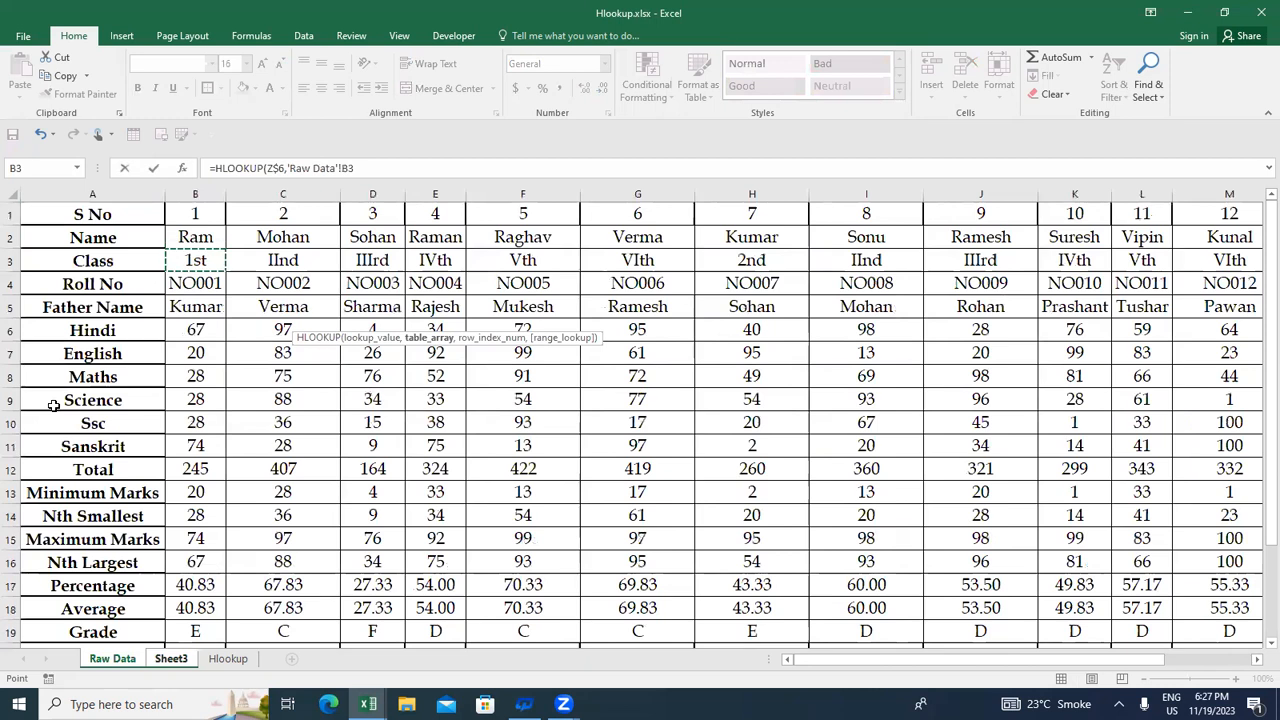
key("Up")
key("Up")
key("Right")
key("Right")
key("Right")
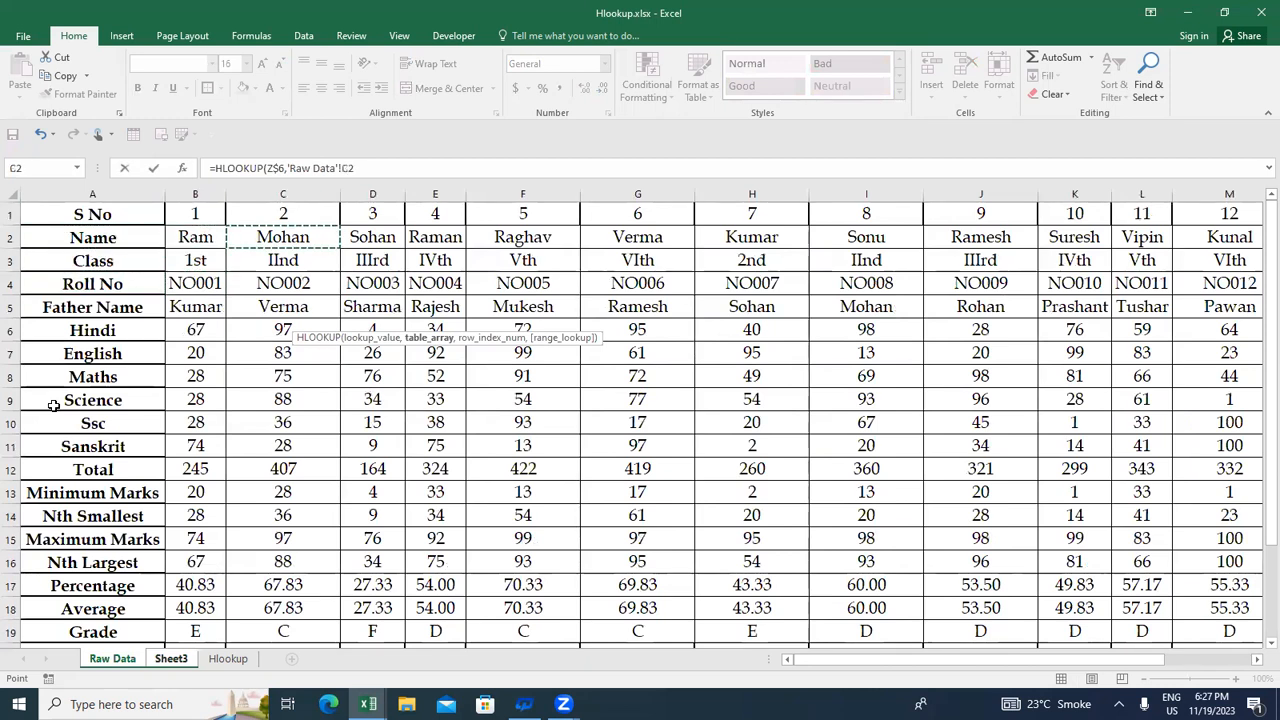
key("Down")
key("Left")
key("Down")
key("Down")
key("Left")
key("Up")
key("Right")
key("Right")
key("Right")
key("Right")
key("Right")
key("Left")
key("Left")
key("Left")
key("Up")
key("Up")
key("Left")
key("Left")
key("Up")
key("Left")
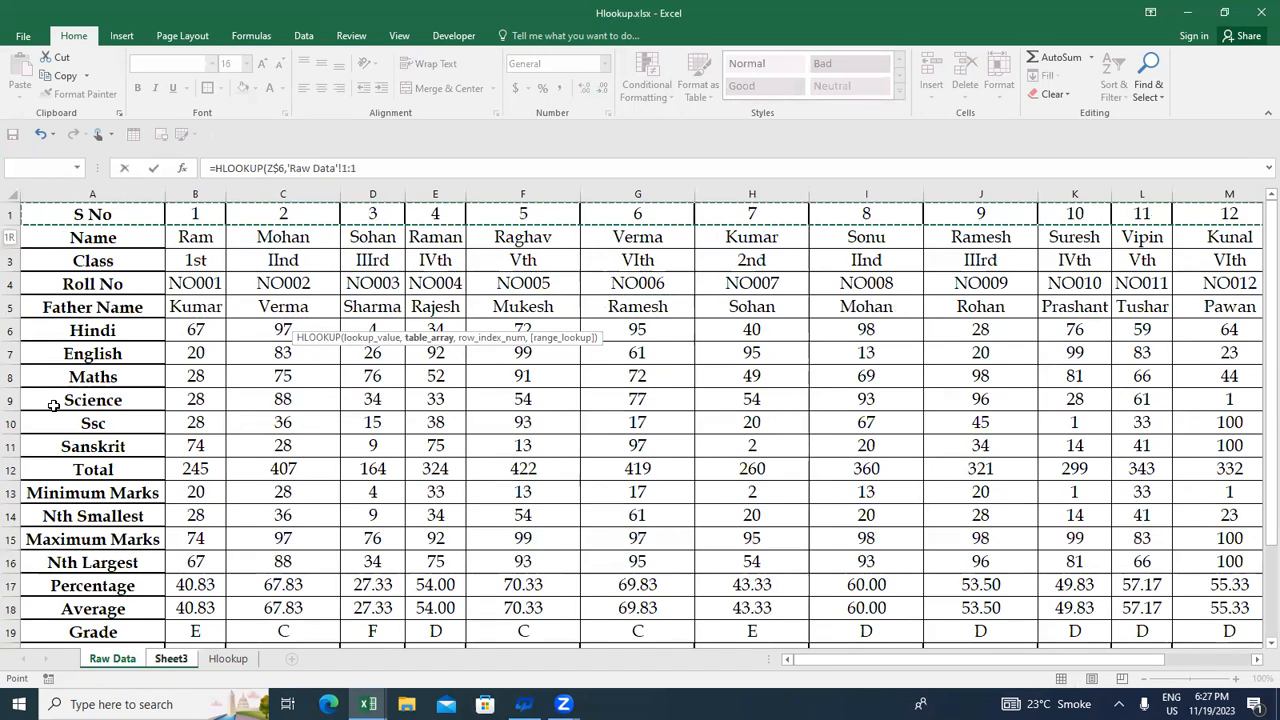
Step: Set the HLOOKUP table array to the absolute Raw Data range $A$4:$P$24, starting at the Roll No row
key("Down")
key("Down")
key("Down")
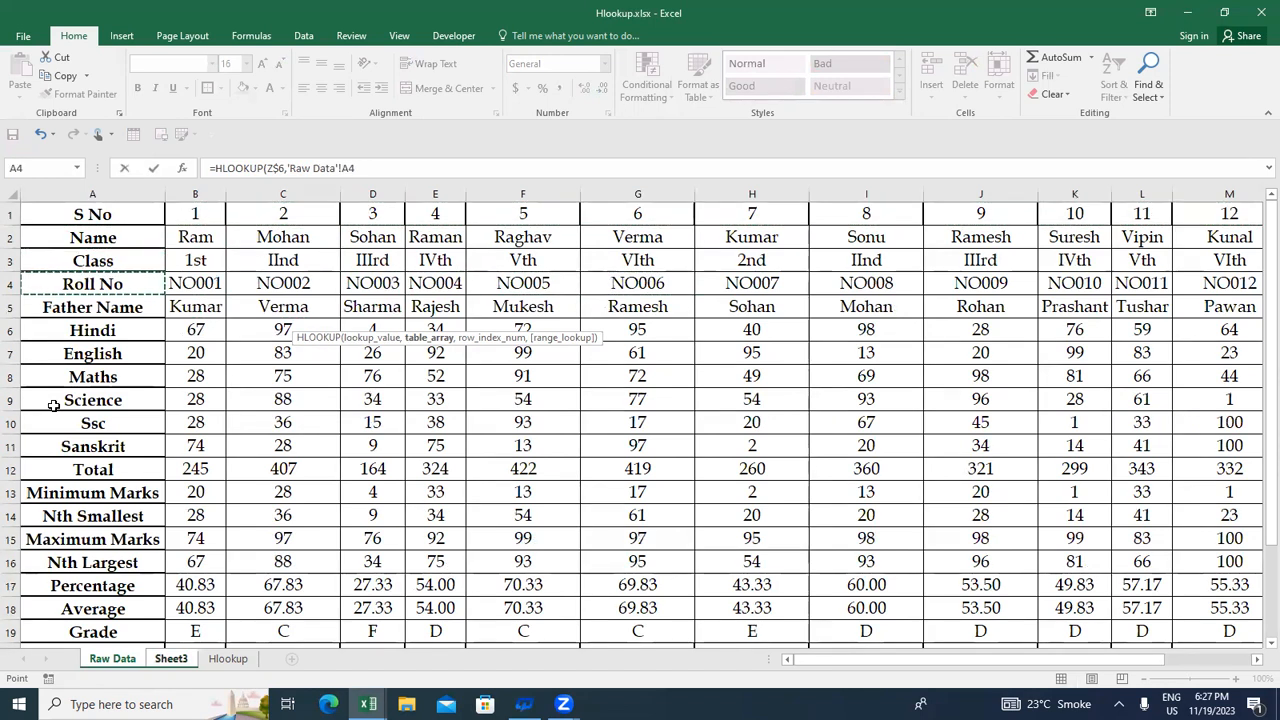
key("ctrl+shift+Right")
key("ctrl+shift+Down")
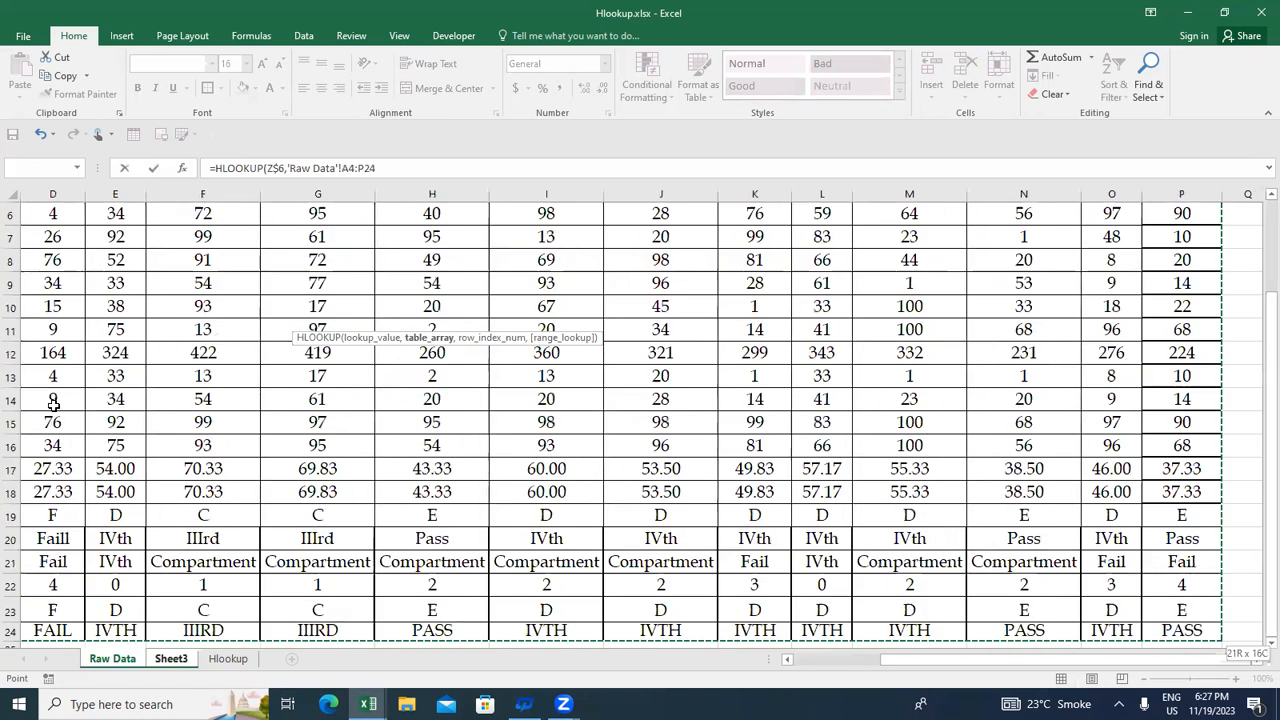
key("ctrl+shift+Up")
key("ctrl+shift+Left")
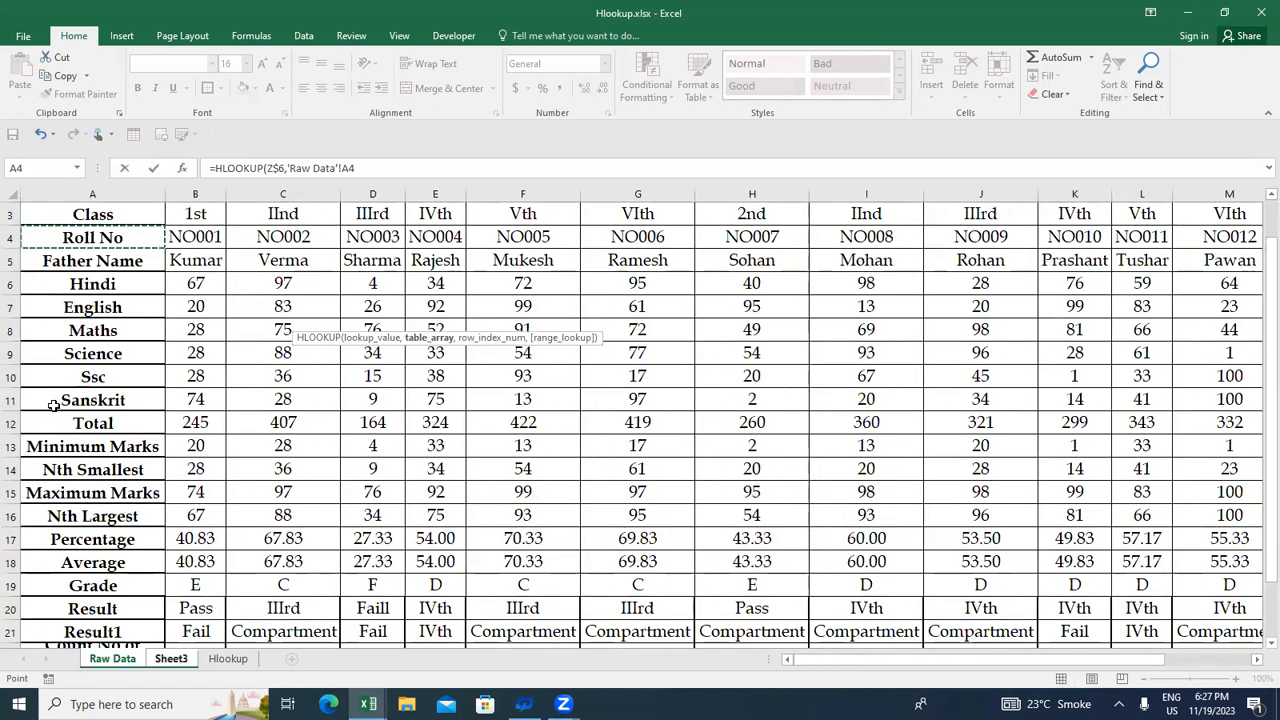
key("ctrl+shift+Right")
key("ctrl+shift+Down")
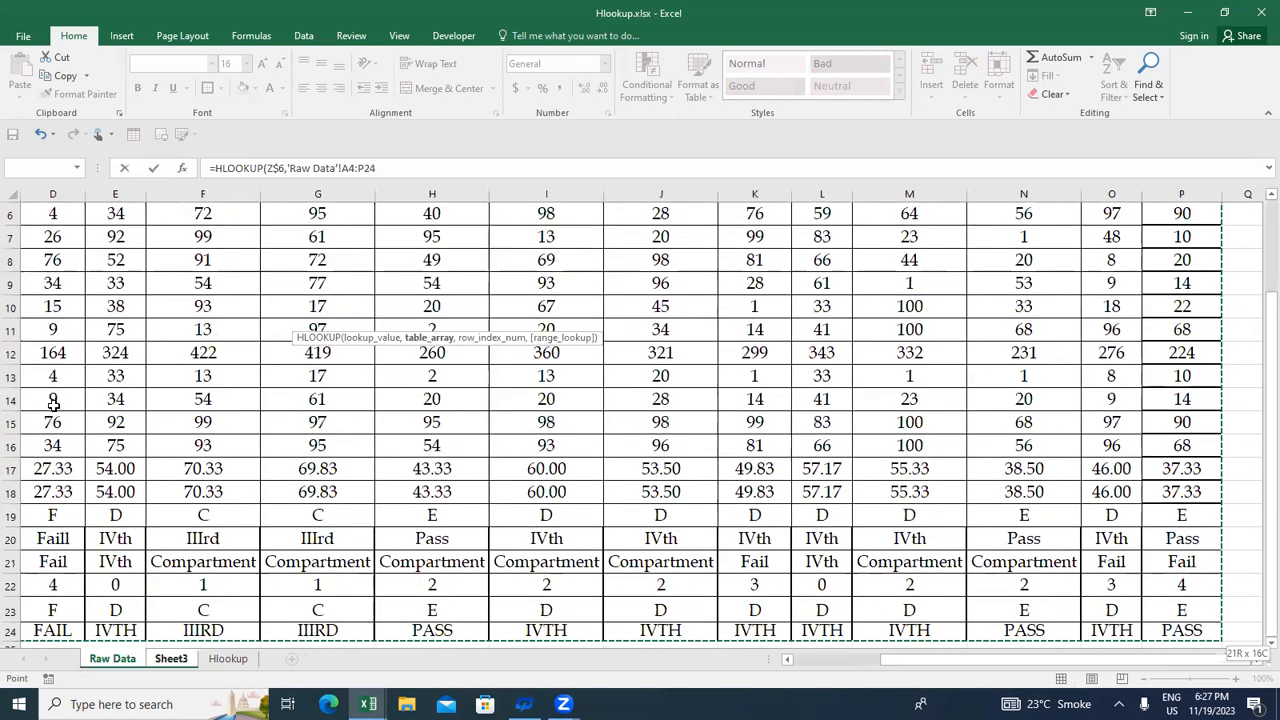
key("F4")
type(",")
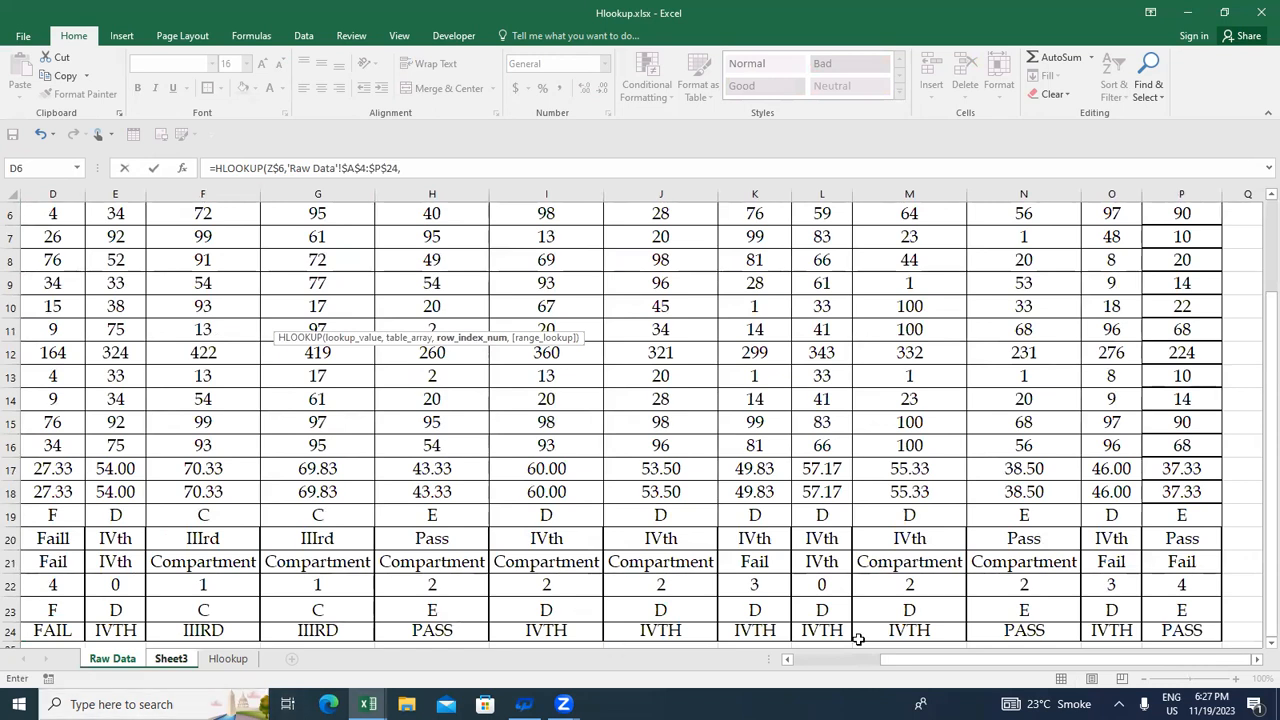
Step: Complete the HLOOKUP with row index 2 and exact match 0, and compare the returned father name with the Raw Data sheet
left_click(816, 656)
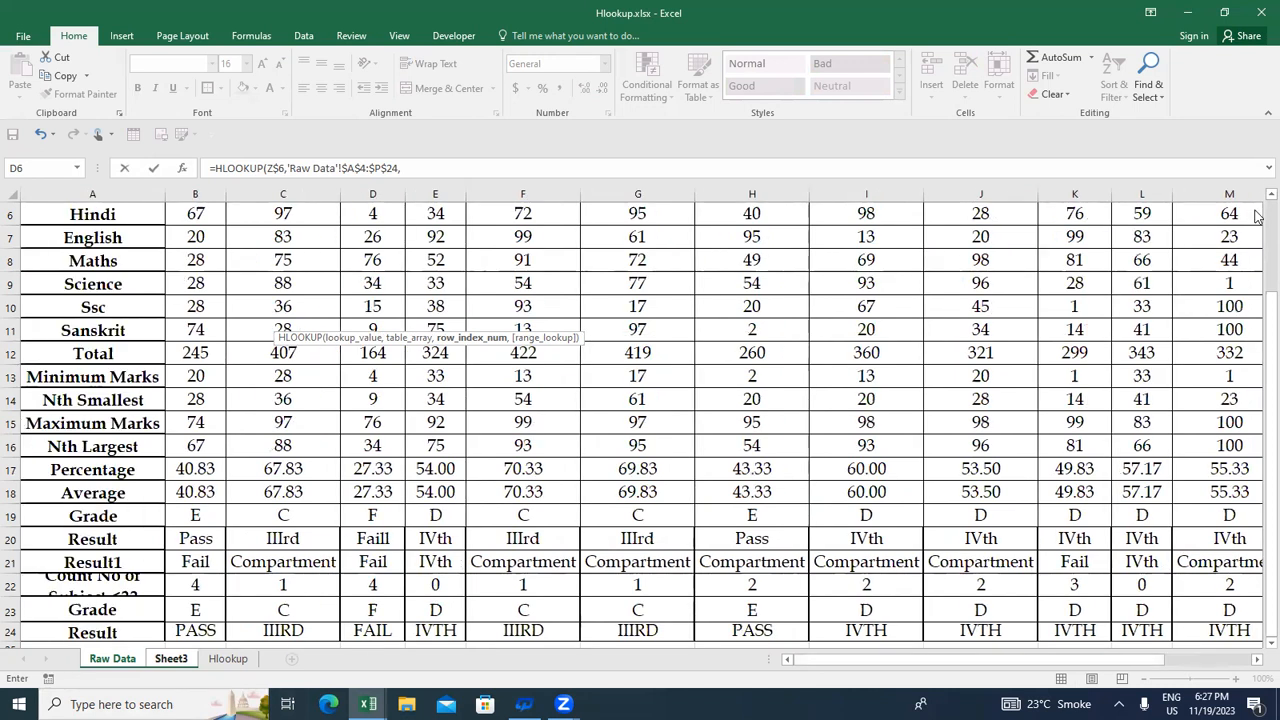
scroll(1258, 215, "up", 1)
scroll(1258, 215, "up", 2)
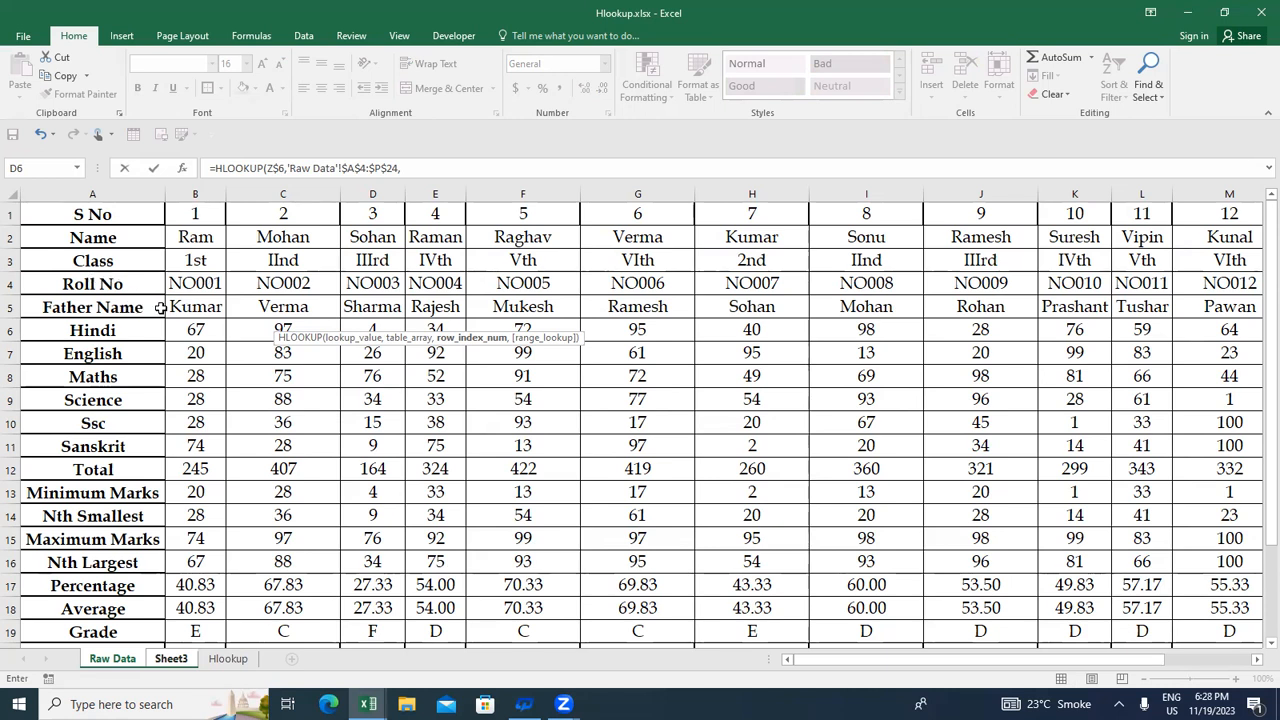
type(",0)")
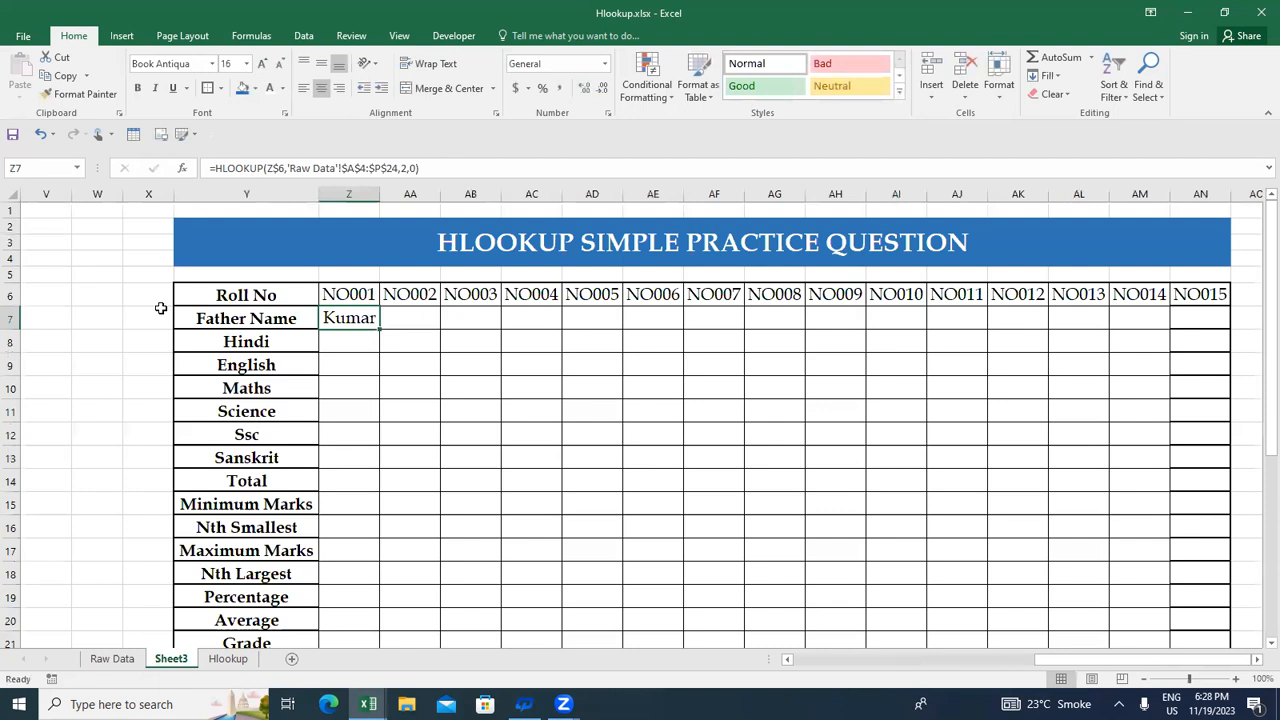
left_click(112, 659)
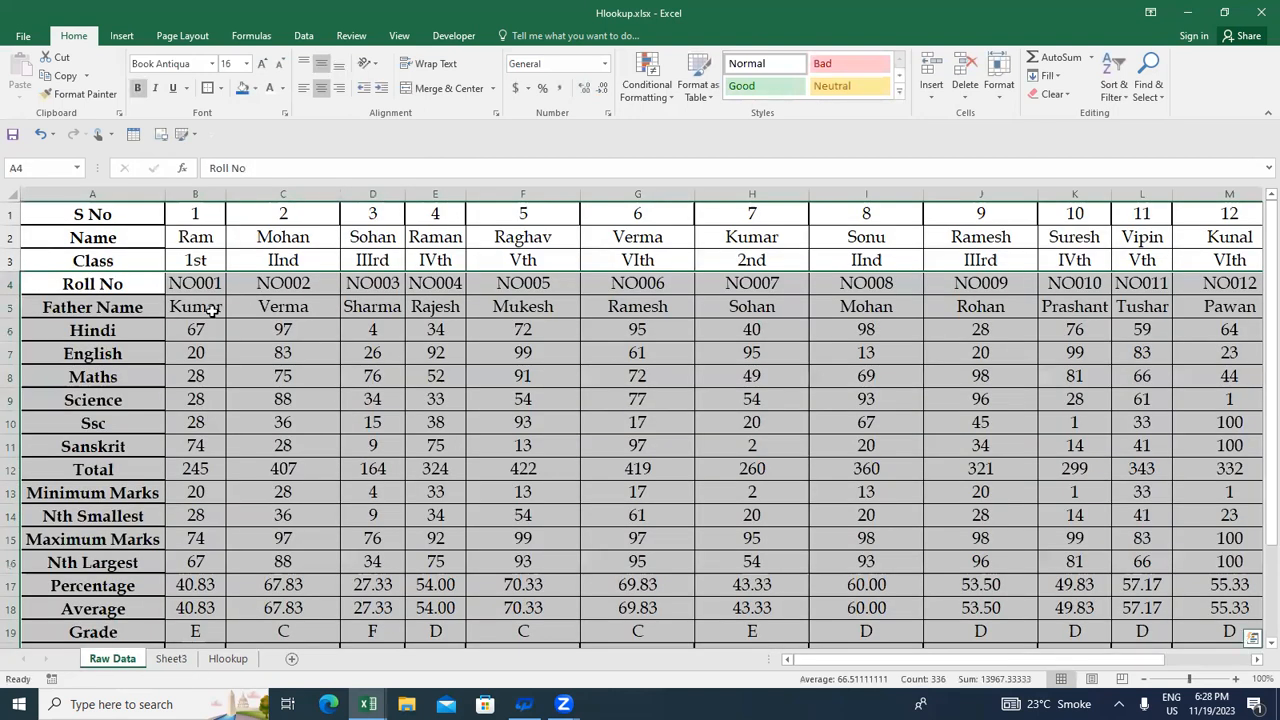
left_click(171, 659)
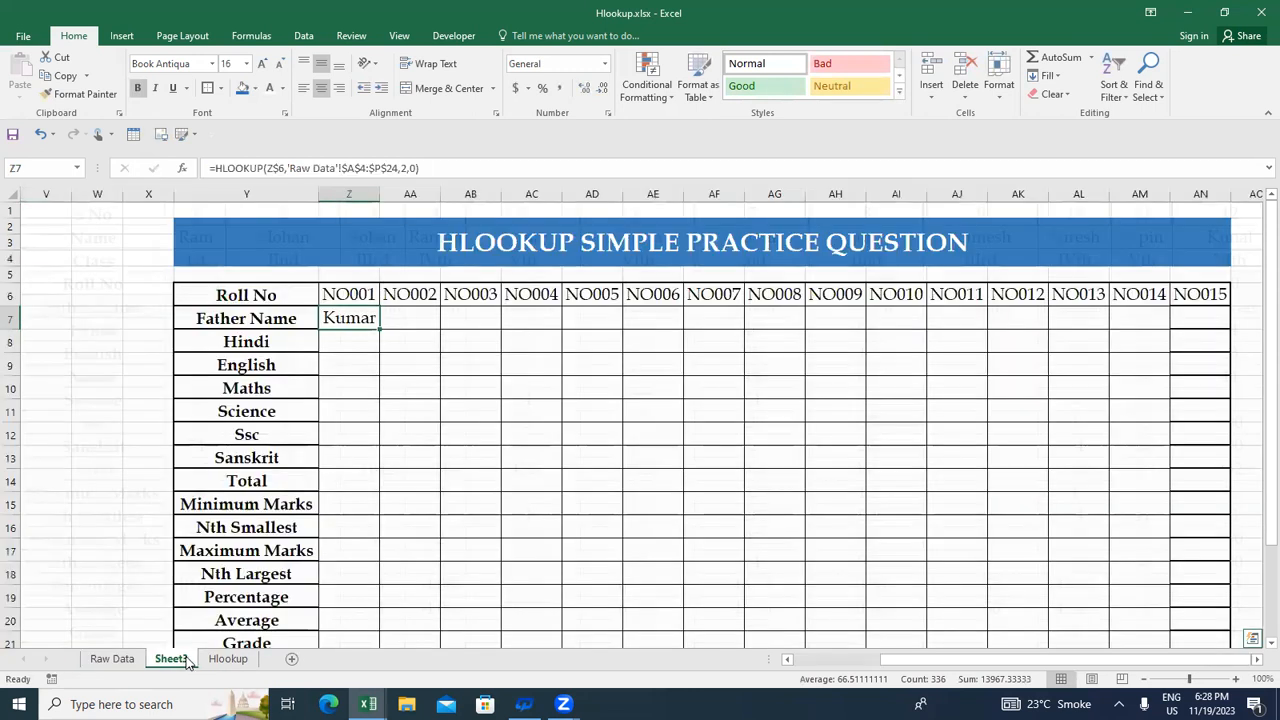
left_click(347, 354)
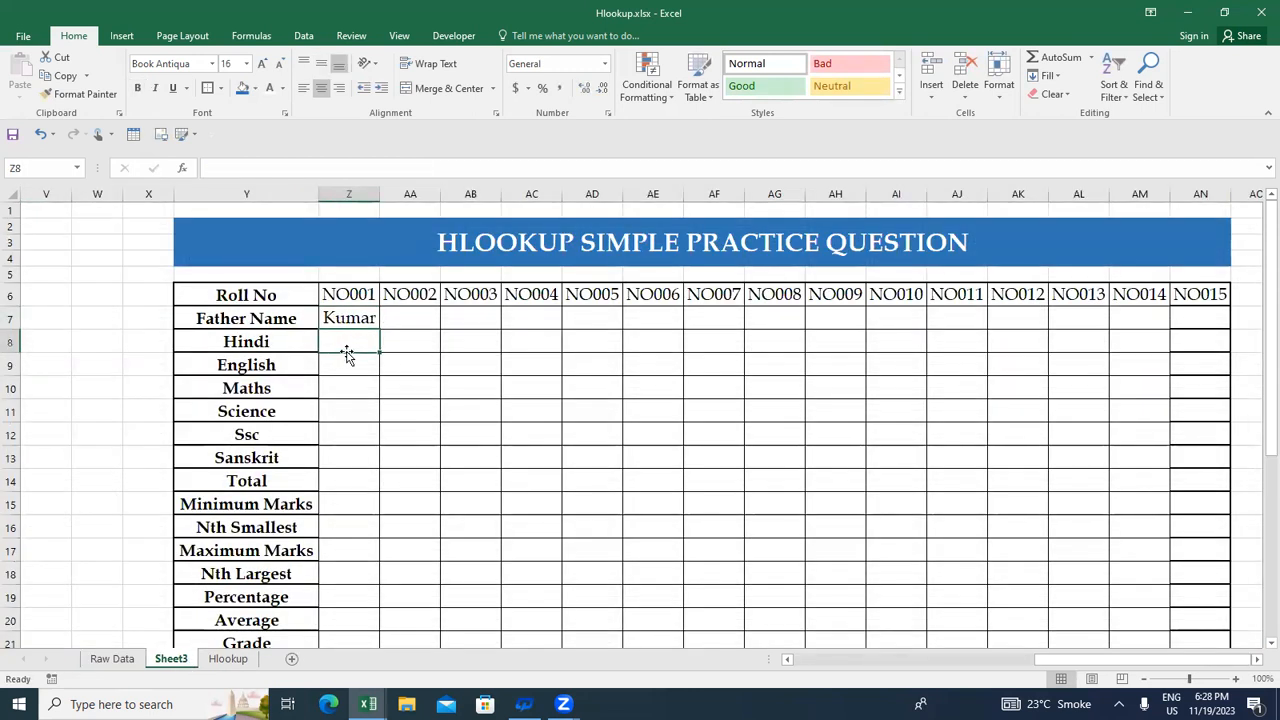
type("=")
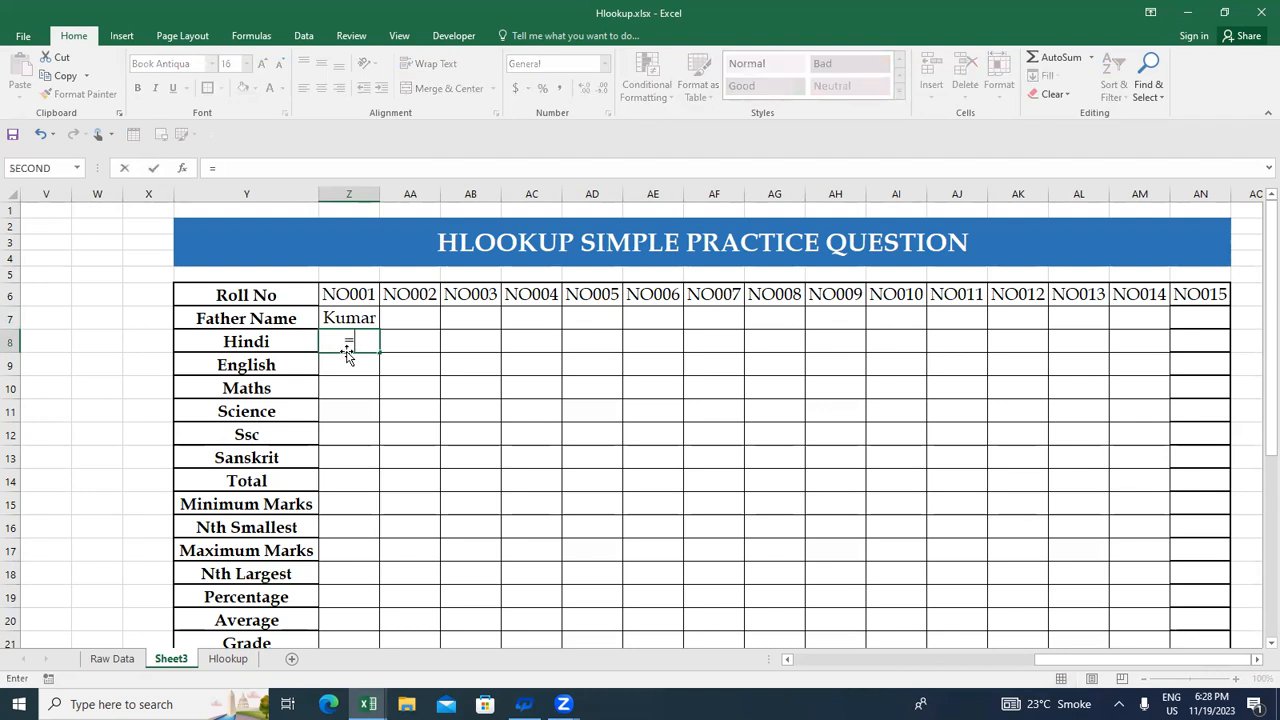
key("Escape")
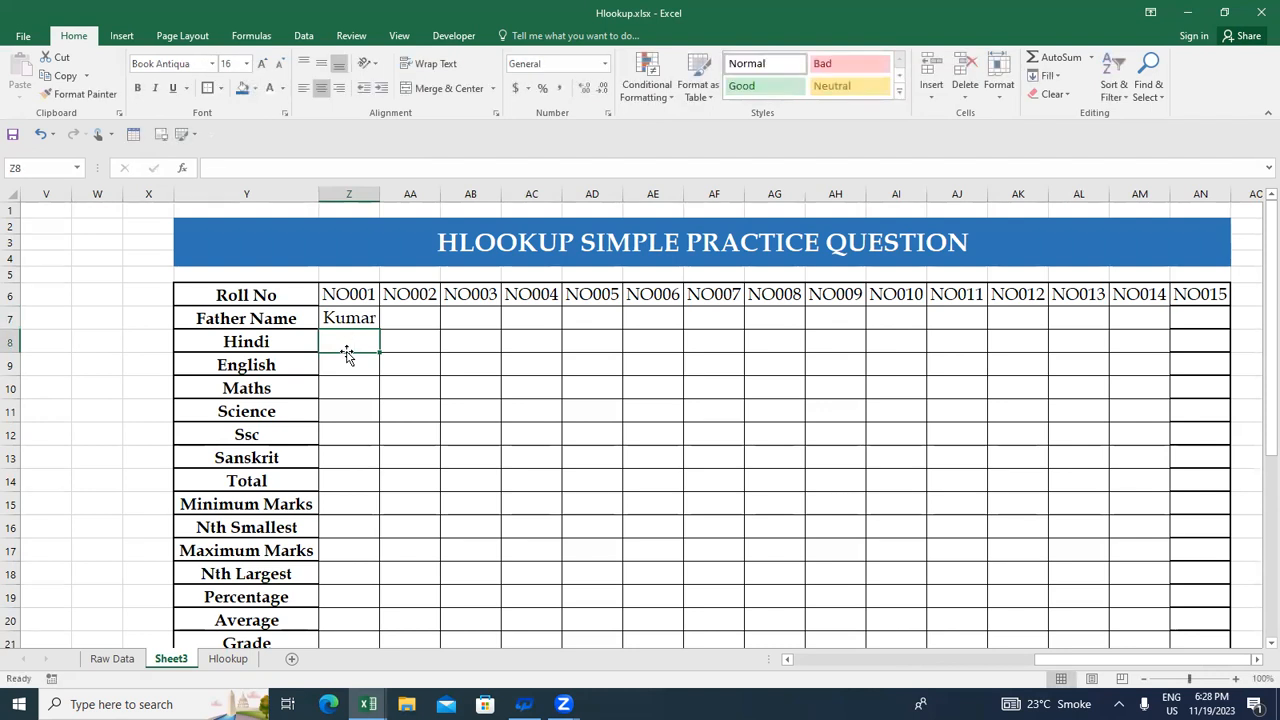
key("Up")
key("shift+Down")
key("shift+Down")
key("shift+Down")
key("shift+Down")
key("shift+Down")
key("shift+Down")
key("shift+Down")
key("shift+Down")
key("shift+Down")
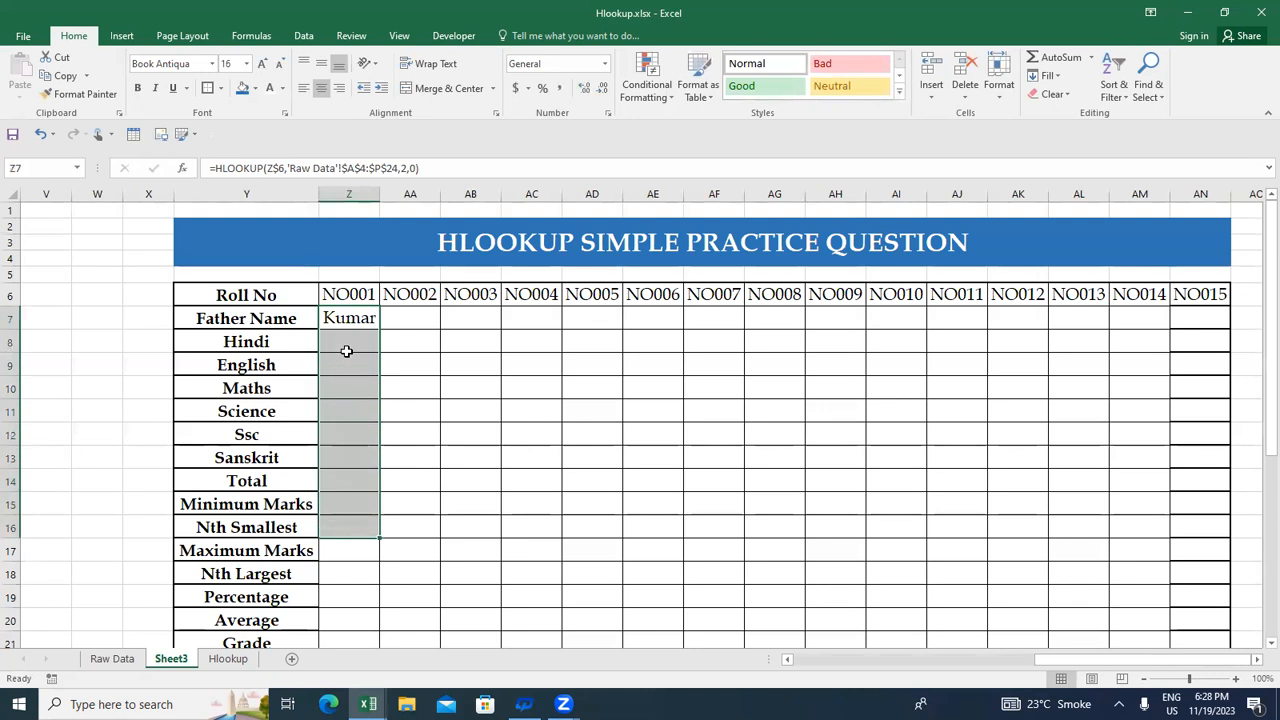
key("Up")
key("Down")
key("Down")
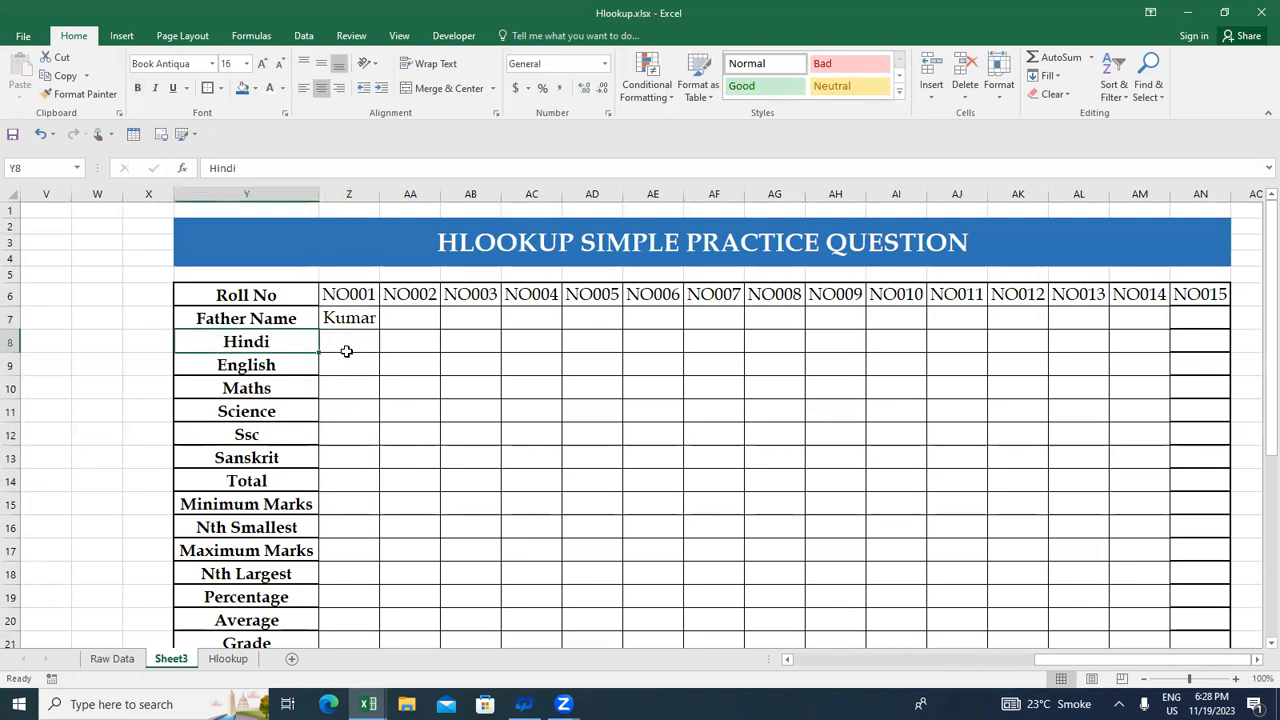
key("Up")
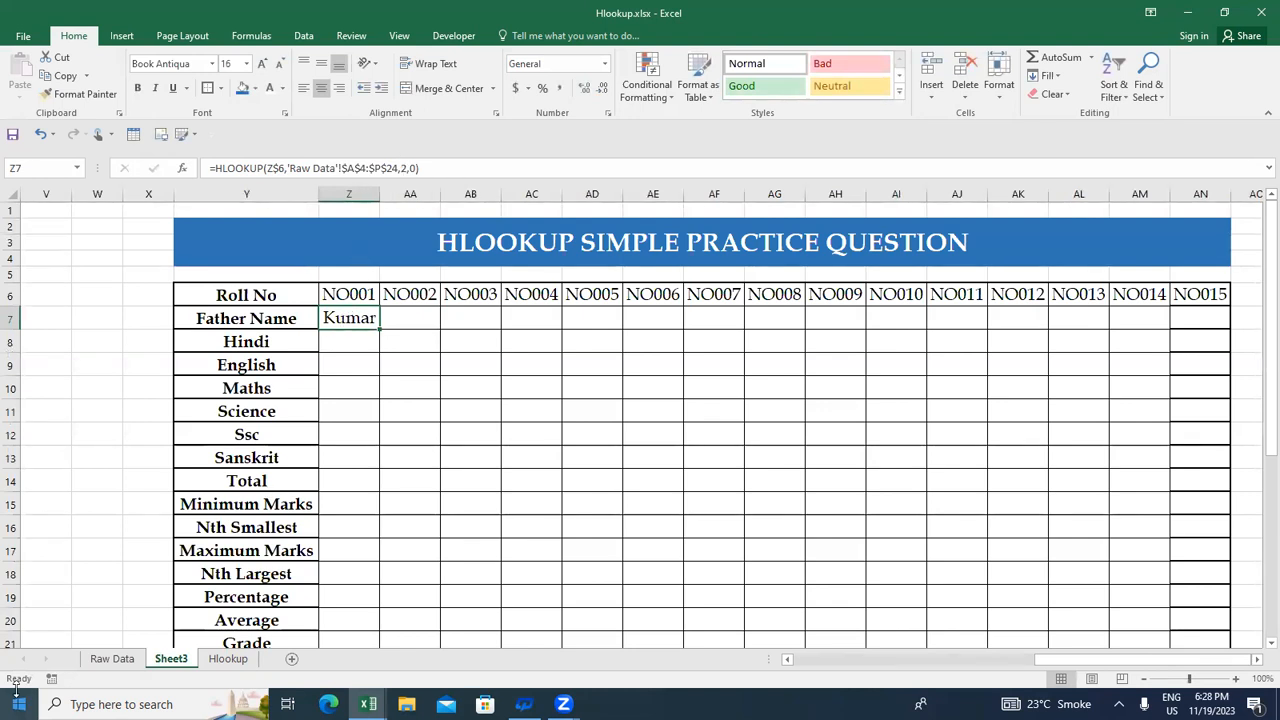
Step: Check the row order on the Raw Data sheet, and fill the Father Name formula in Z7 down through the last Result row, Z26
left_click(110, 659)
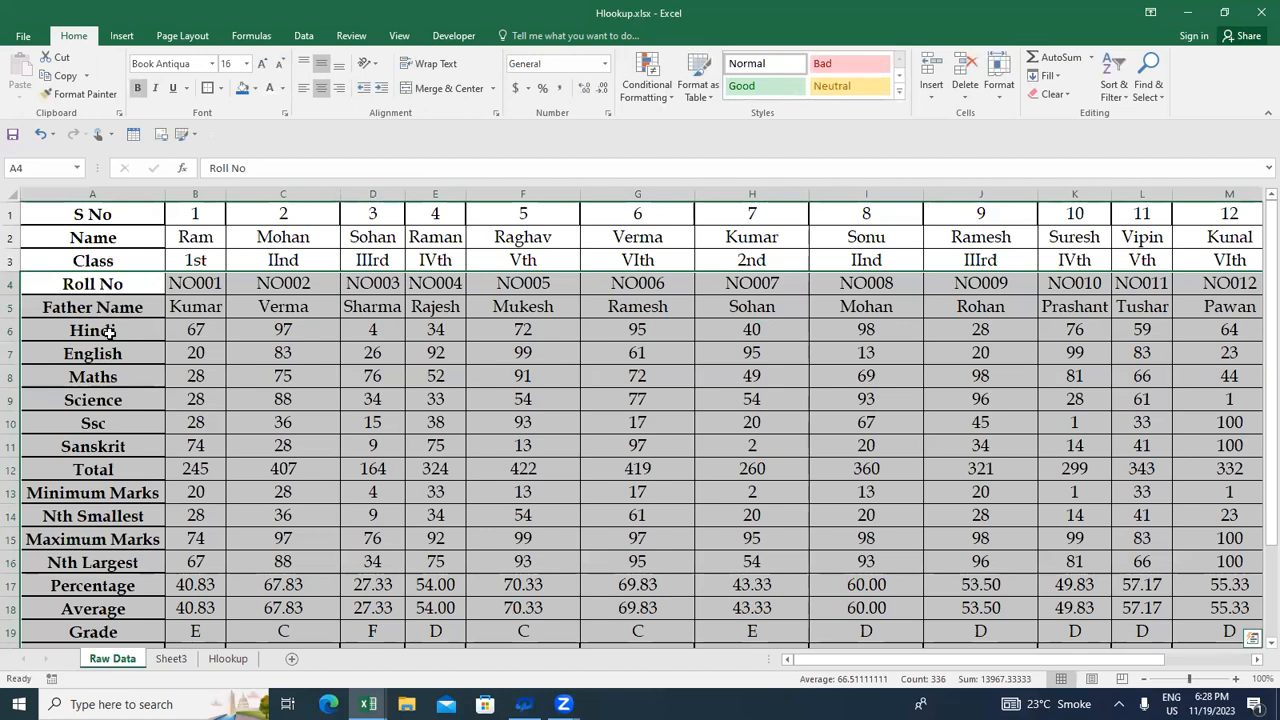
left_click(174, 662)
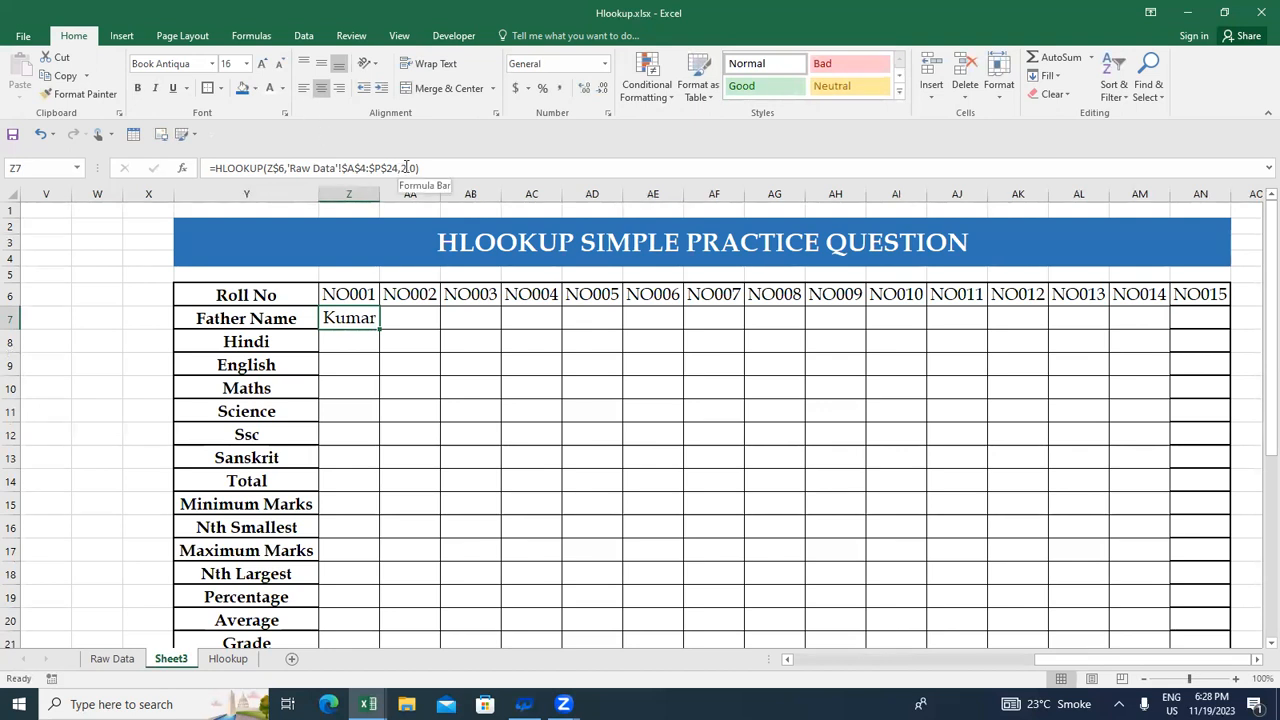
key("Return")
key("Up")
key("shift+Down")
key("Down")
key("Down")
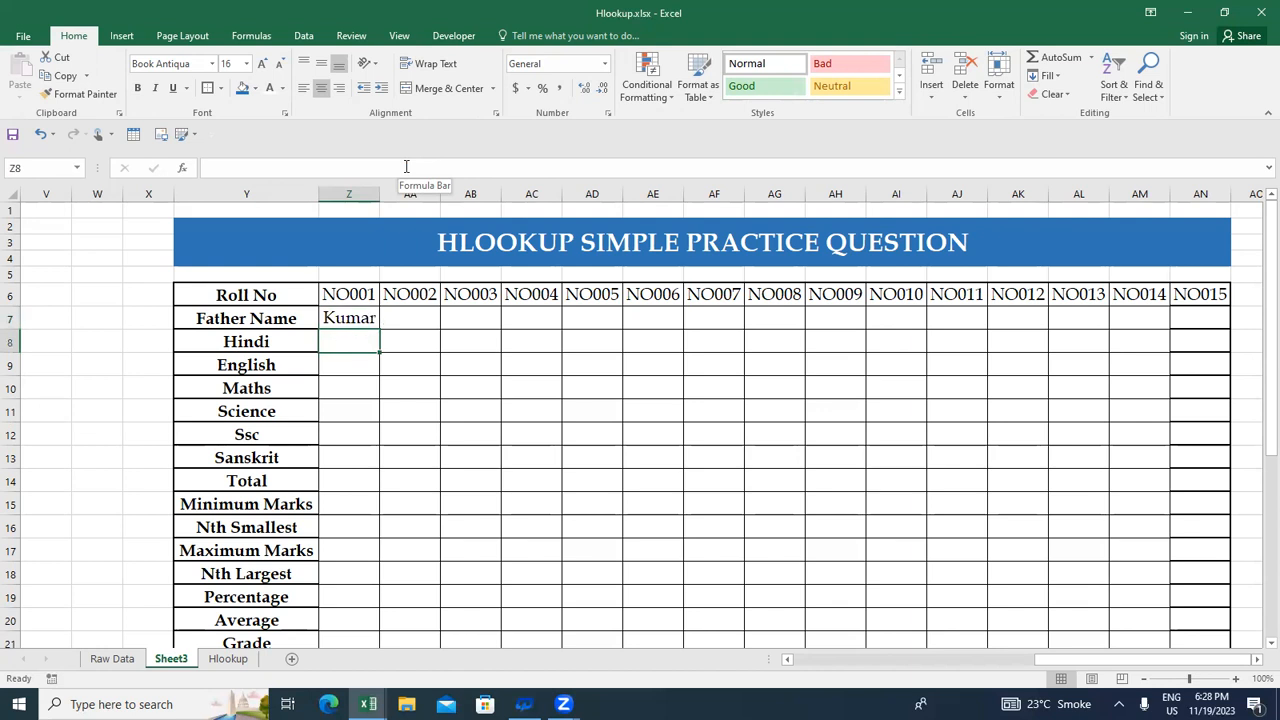
key("Up")
key("Up")
key("shift+Down")
key("shift+Down")
key("shift+Down")
key("shift+Down")
key("shift+Down")
key("shift+Down")
key("shift+Down")
key("shift+Down")
key("shift+Down")
key("shift+Down")
key("shift+Down")
key("shift+Down")
key("shift+Down")
key("shift+Down")
key("shift+Down")
key("shift+Down")
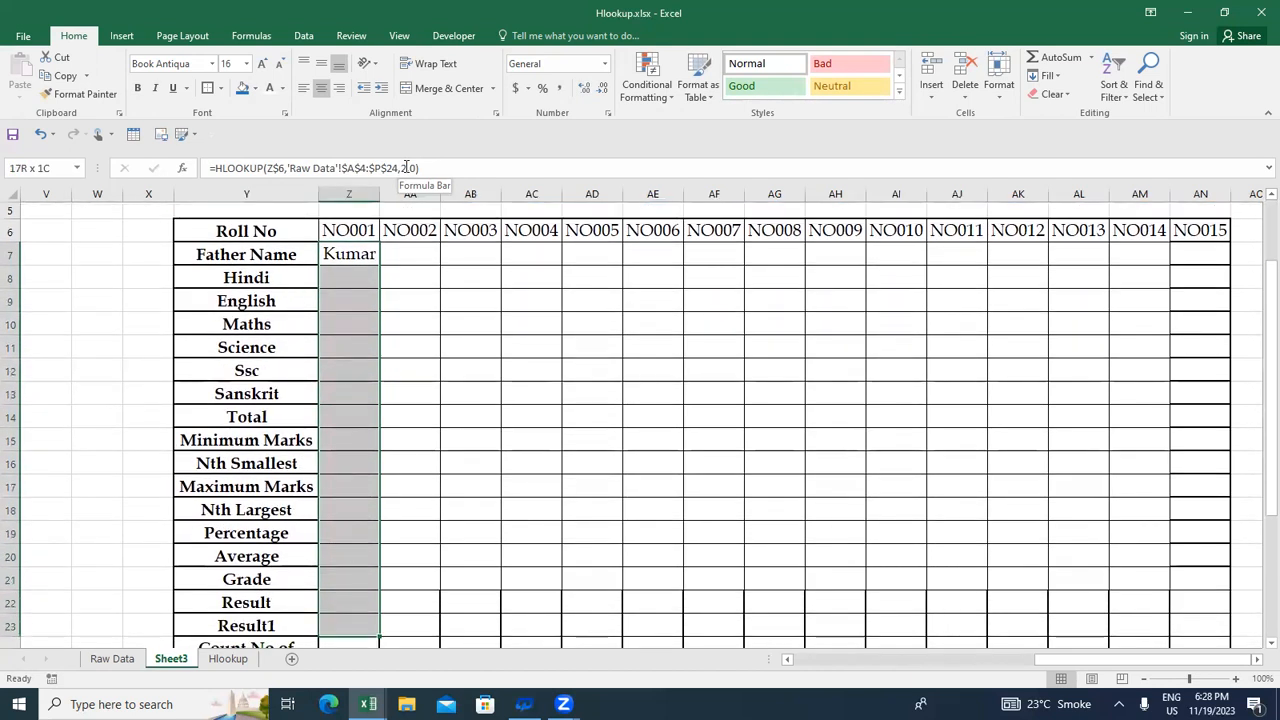
key("shift+Down")
key("shift+Down")
key("shift+Down")
key("shift+Down")
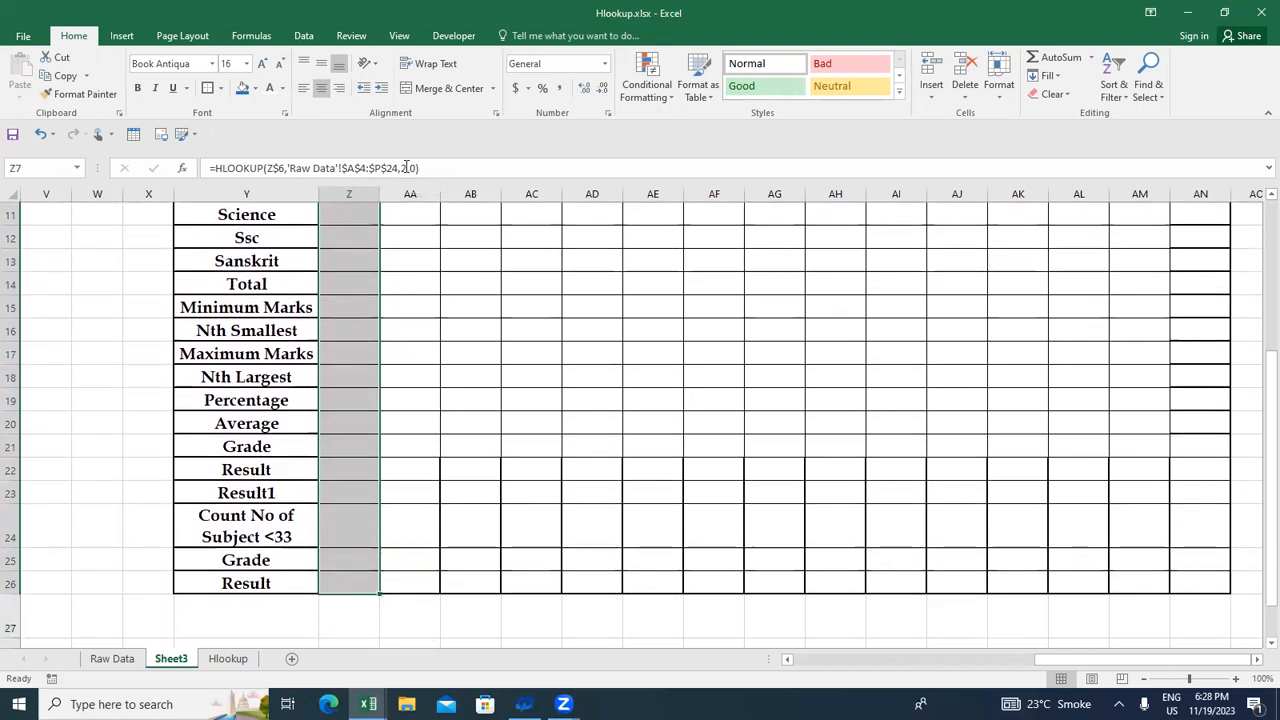
key("ctrl+d")
Step: Set the HLOOKUP row index to 3 for Hindi in Z8 and to 4 for English in Z9
key("Down")
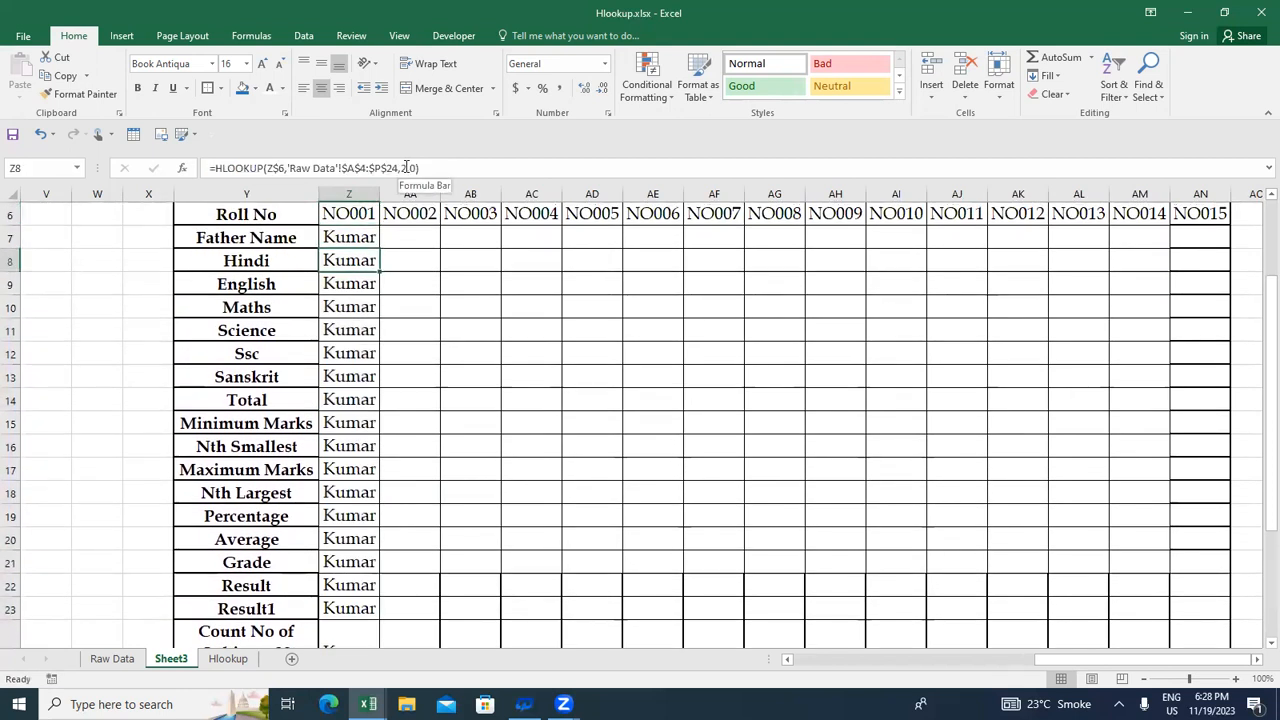
key("F2")
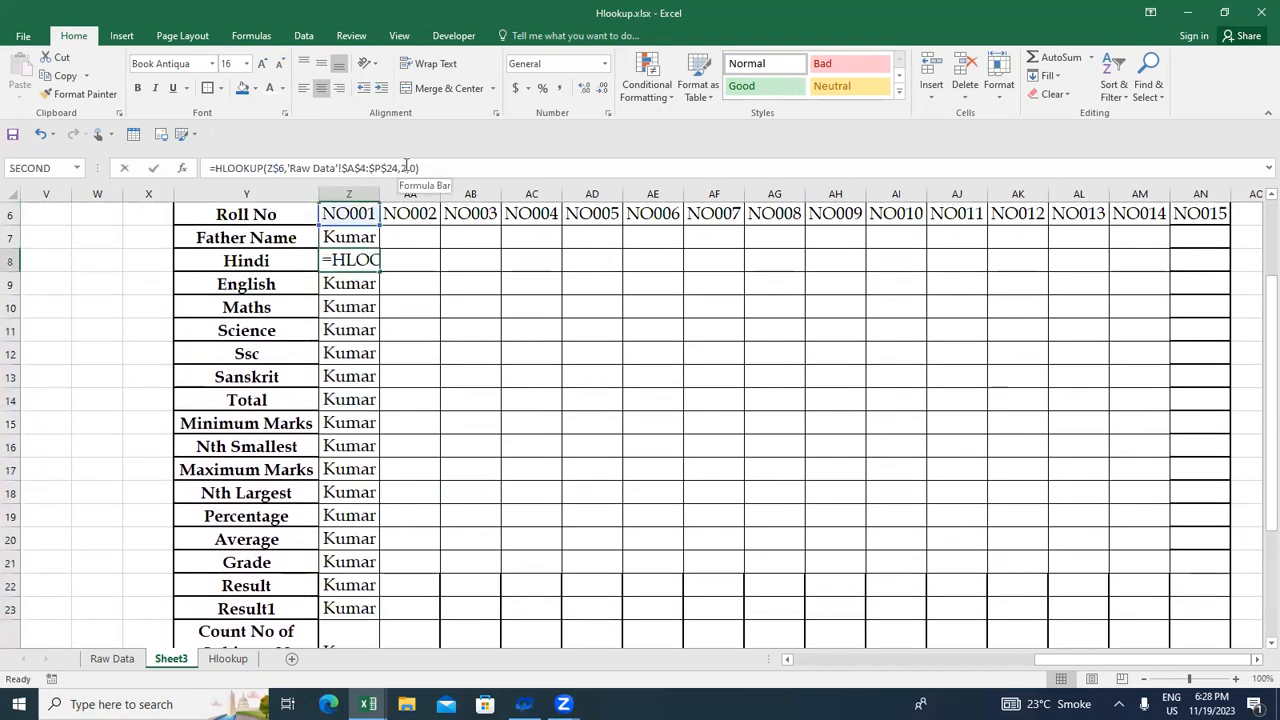
left_click(406, 167)
key("BackSpace")
type("3")
key("Return")
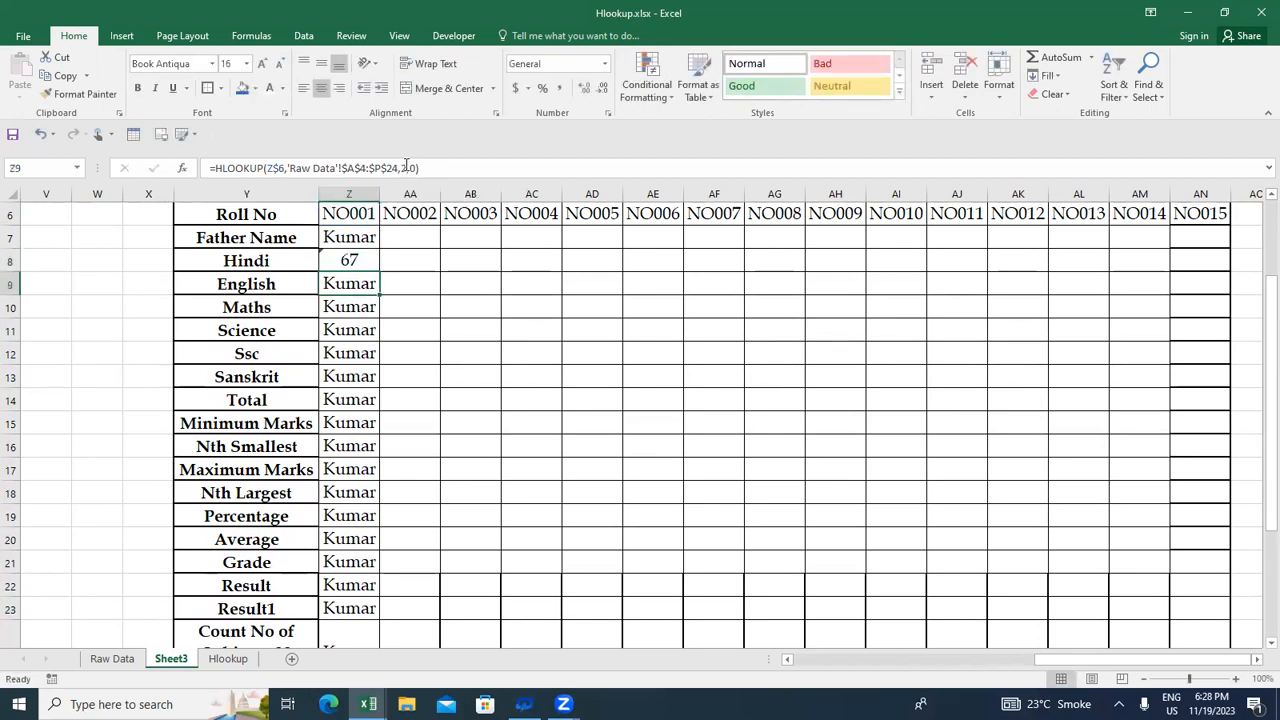
left_click(405, 167)
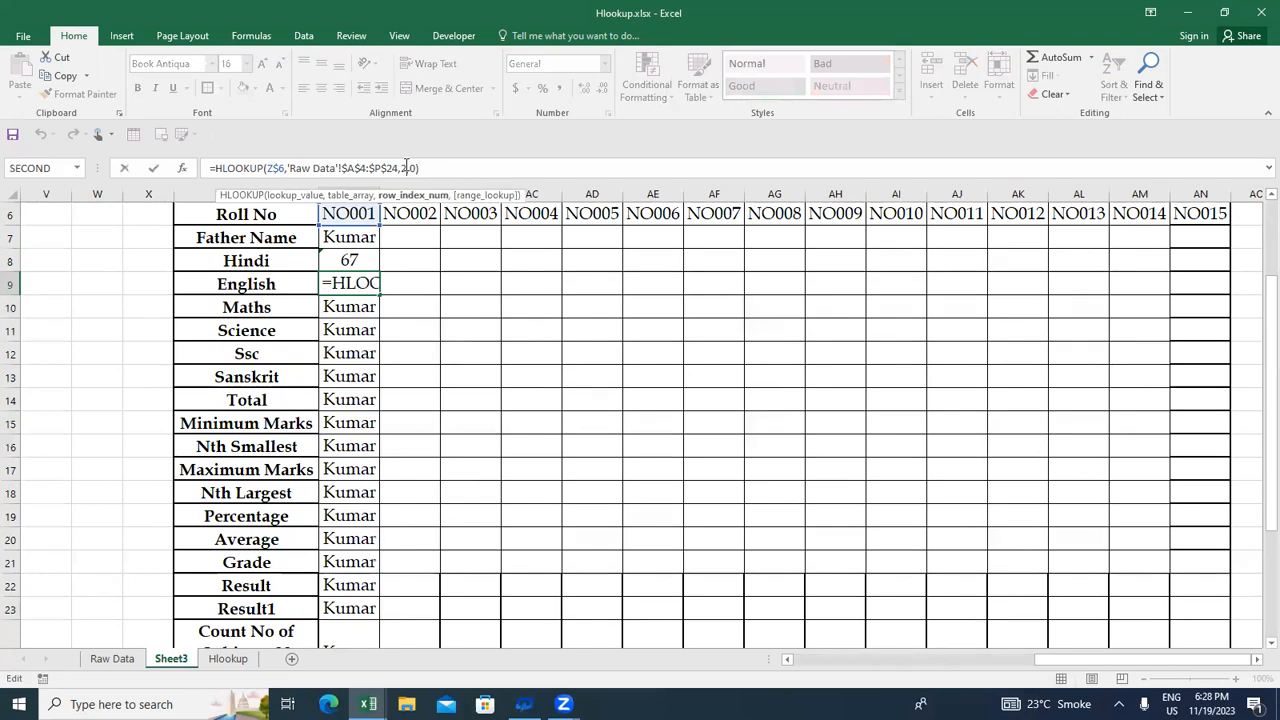
key("BackSpace")
type("4")
key("Return")
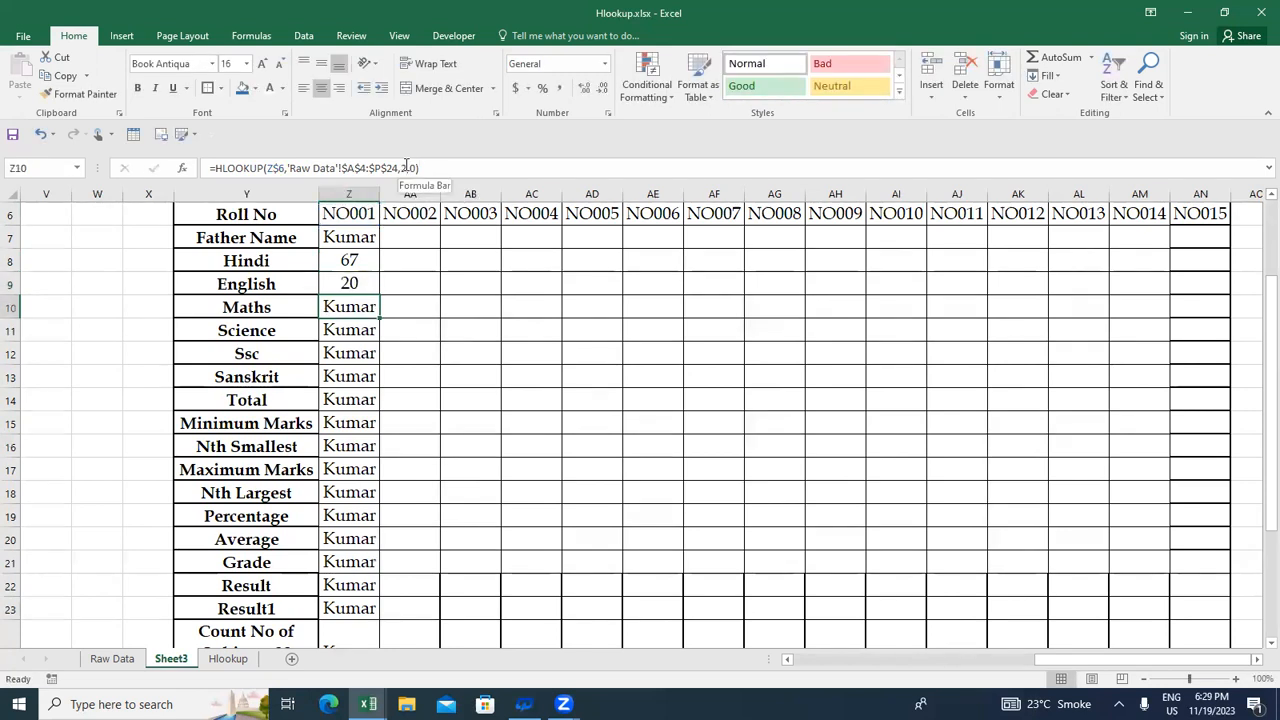
Step: Set the HLOOKUP row index to 5 for Maths in Z10 and to 6 for Science in Z11
left_click(405, 167)
key("BackSpace")
type("5")
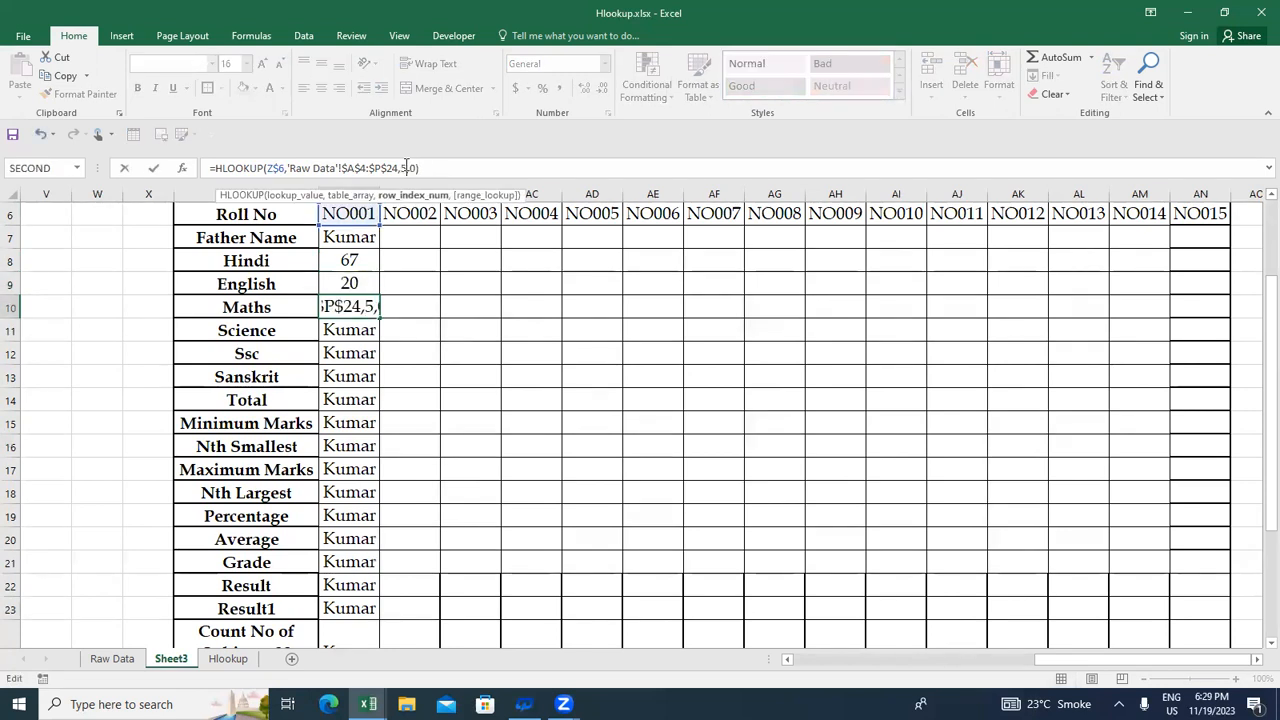
key("Return")
left_click(405, 167)
key("BackSpace")
type("6,'Raw Data'!$A$4:$P$24,6,0)")
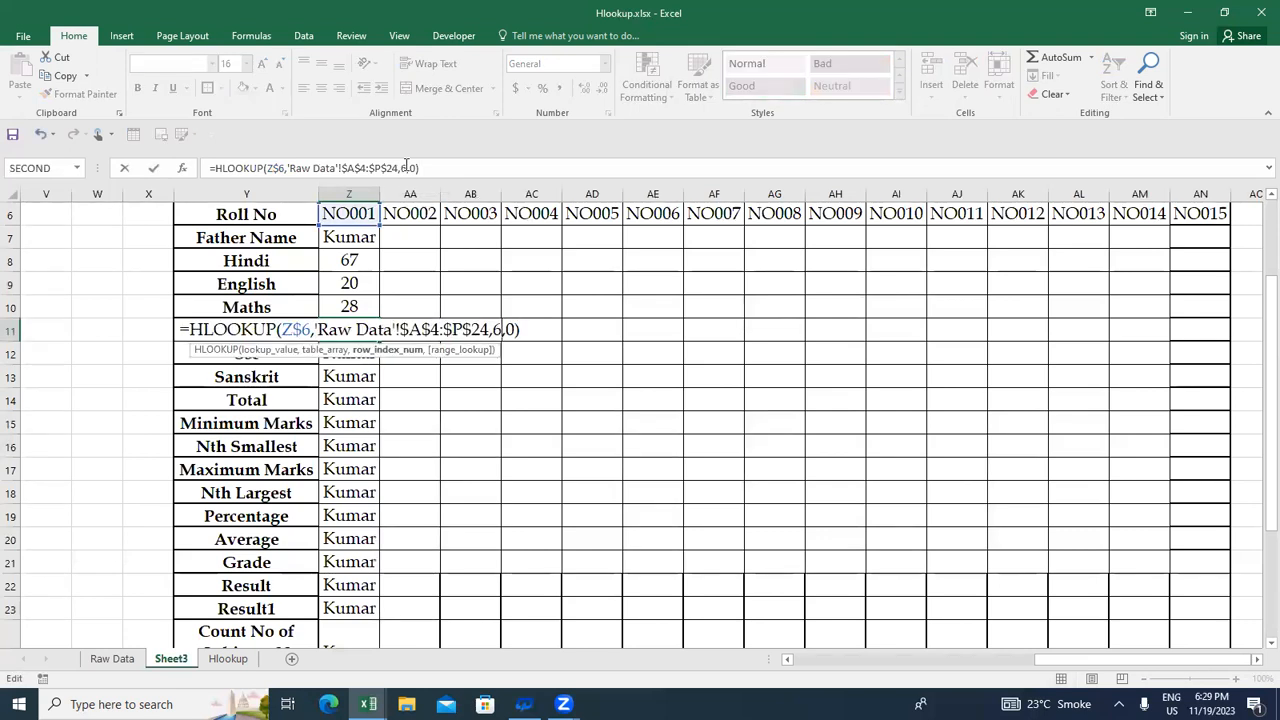
key("Return")
Step: Set the HLOOKUP row index to 7 for Ssc in Z12
left_click(405, 167)
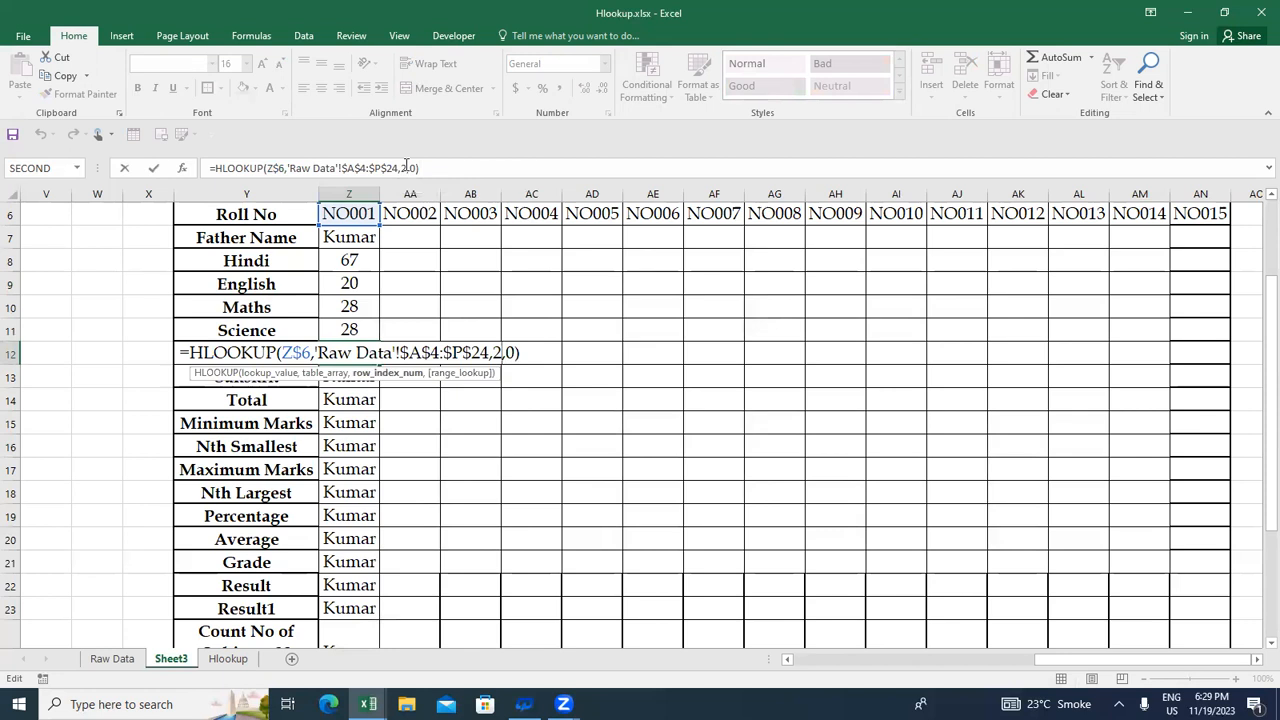
key("BackSpace")
type("7")
key("Return")
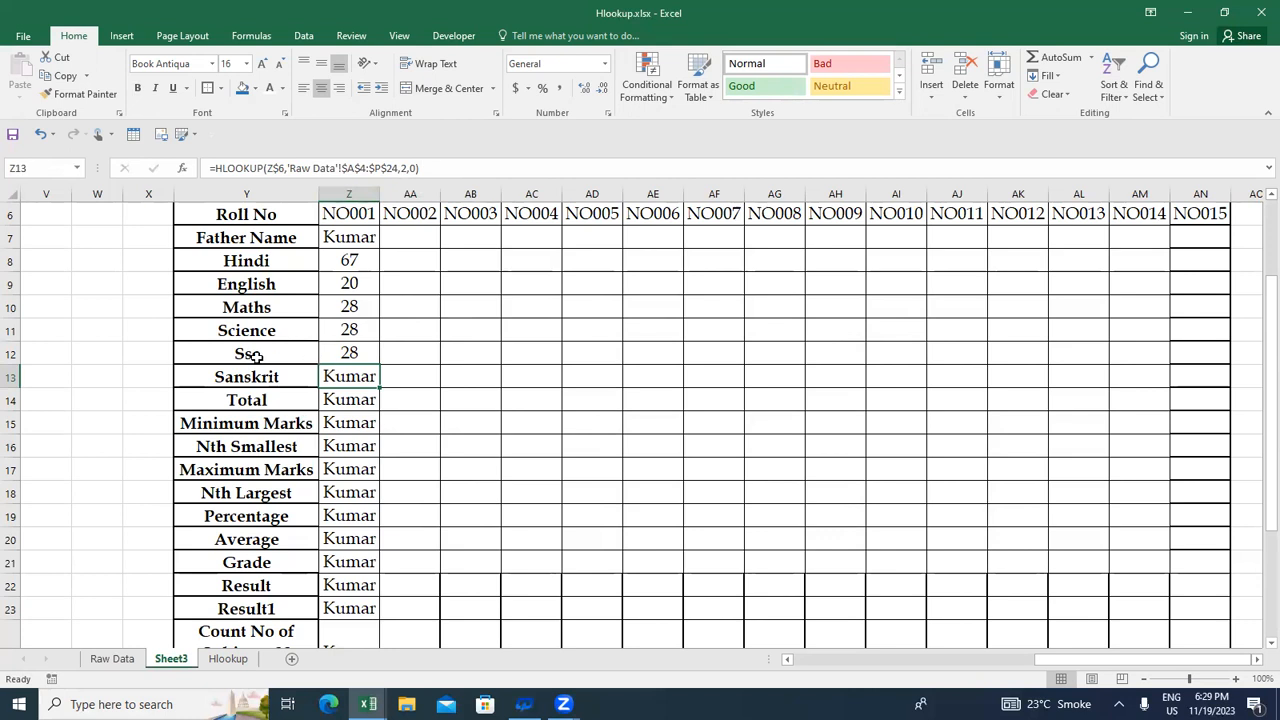
Step: Compare the row order with the Raw Data sheet and set the HLOOKUP row index to 8 for Sanskrit in Z13
left_click(112, 659)
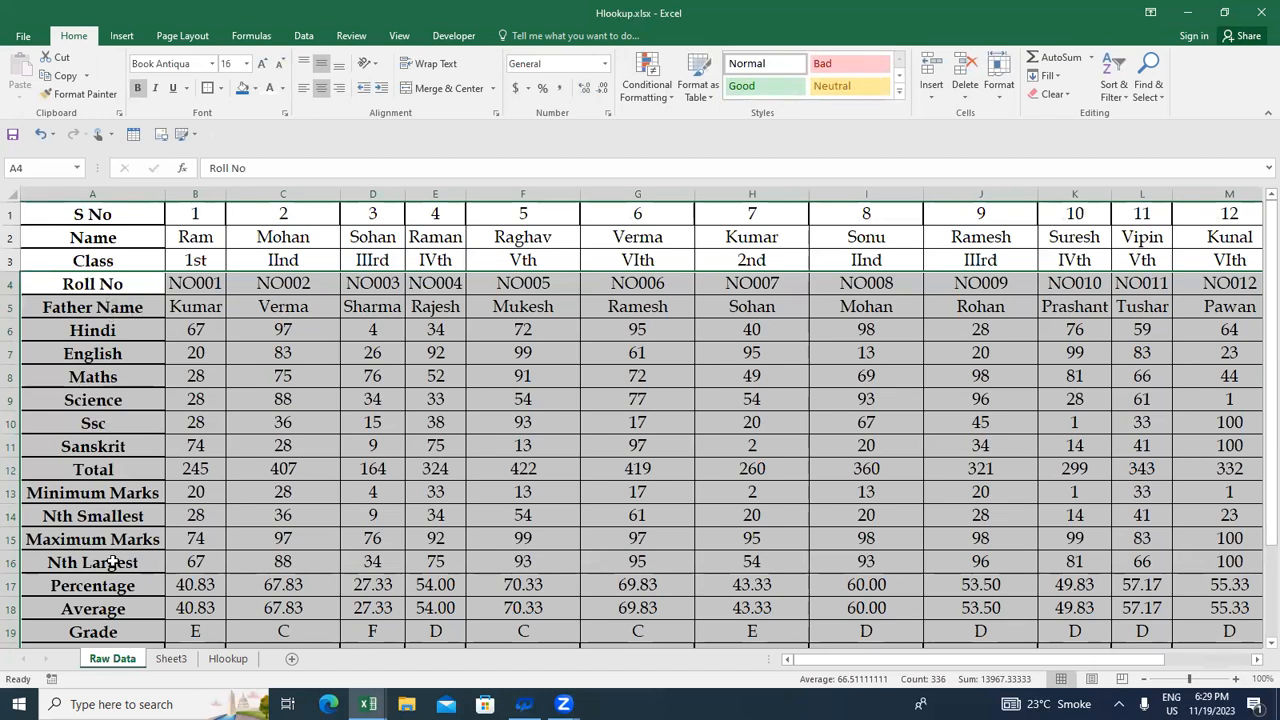
left_click(171, 659)
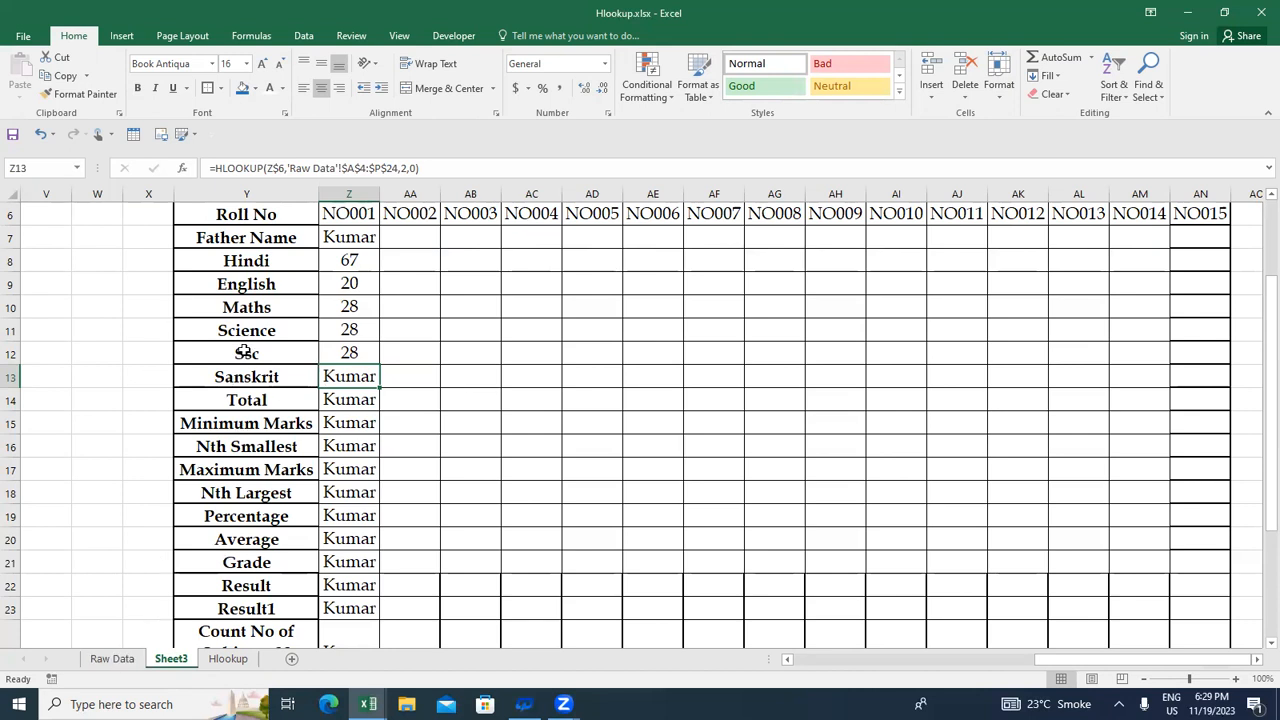
left_click(112, 658)
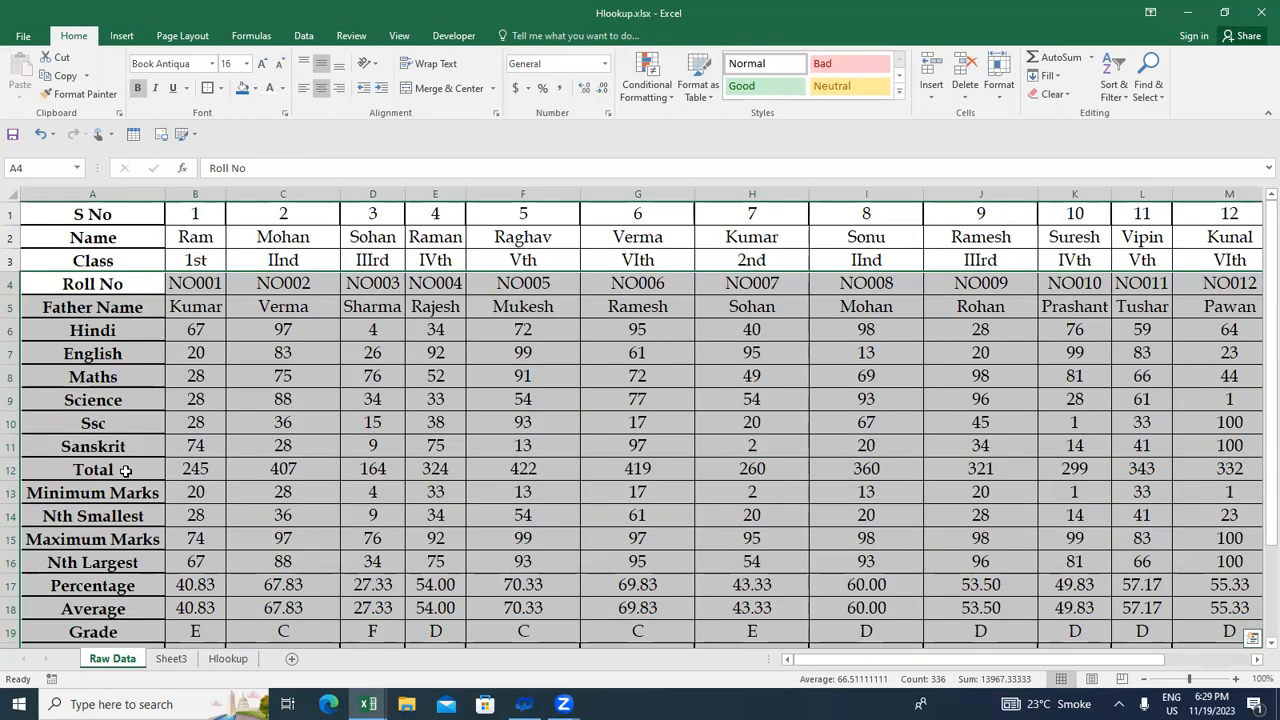
left_click(169, 658)
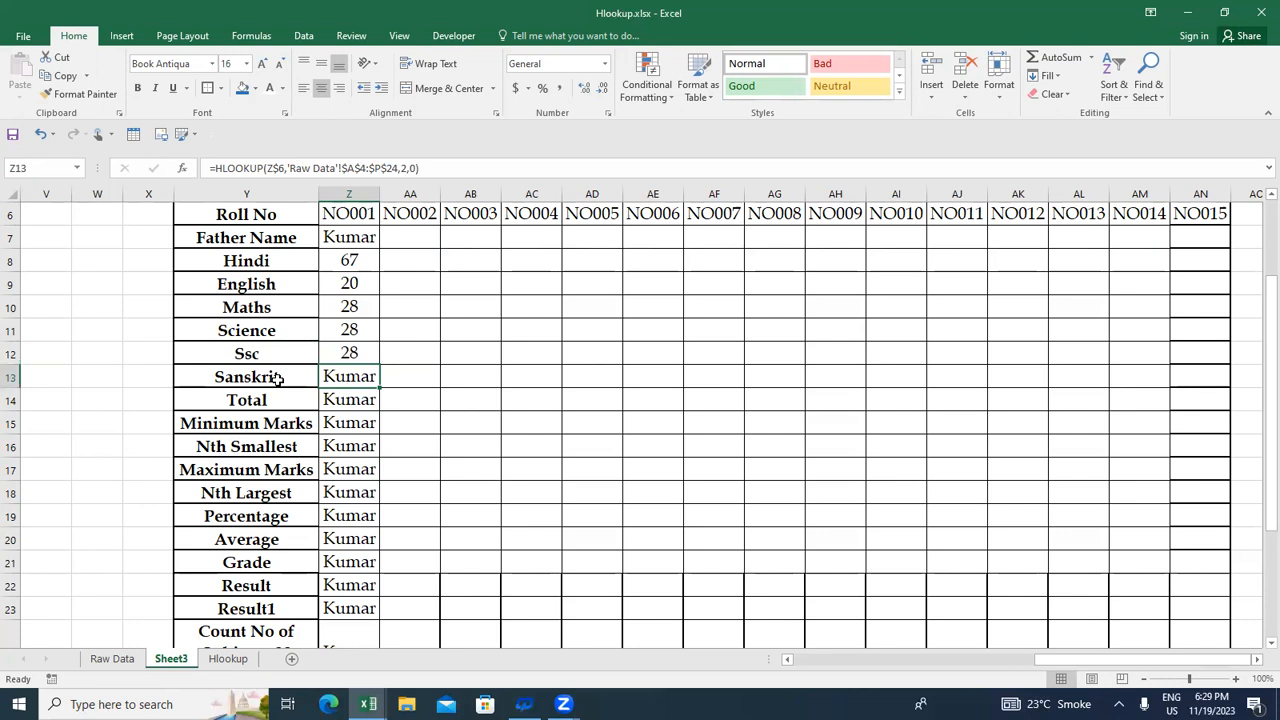
left_click(405, 168)
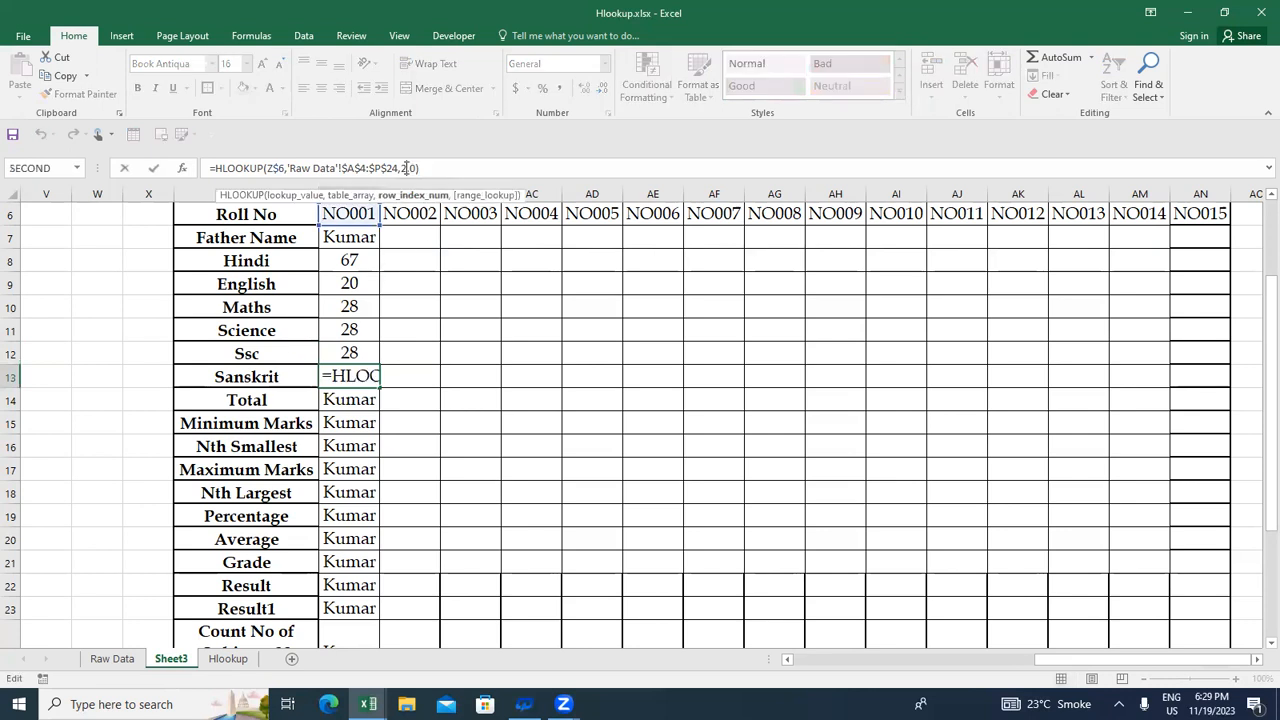
key("BackSpace")
type("8")
key("Return")
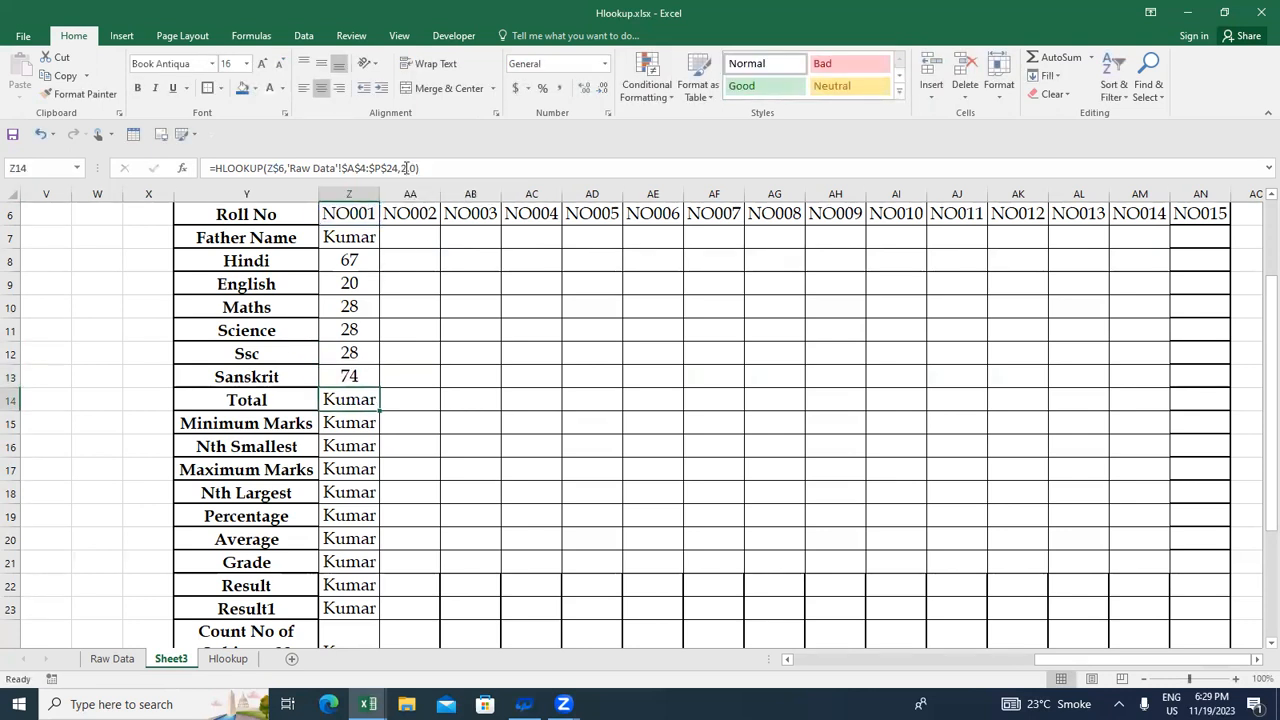
Step: Set the HLOOKUP row index to 9 for Total in Z14 and to 10 for Minimum Marks in Z15
left_click(405, 168)
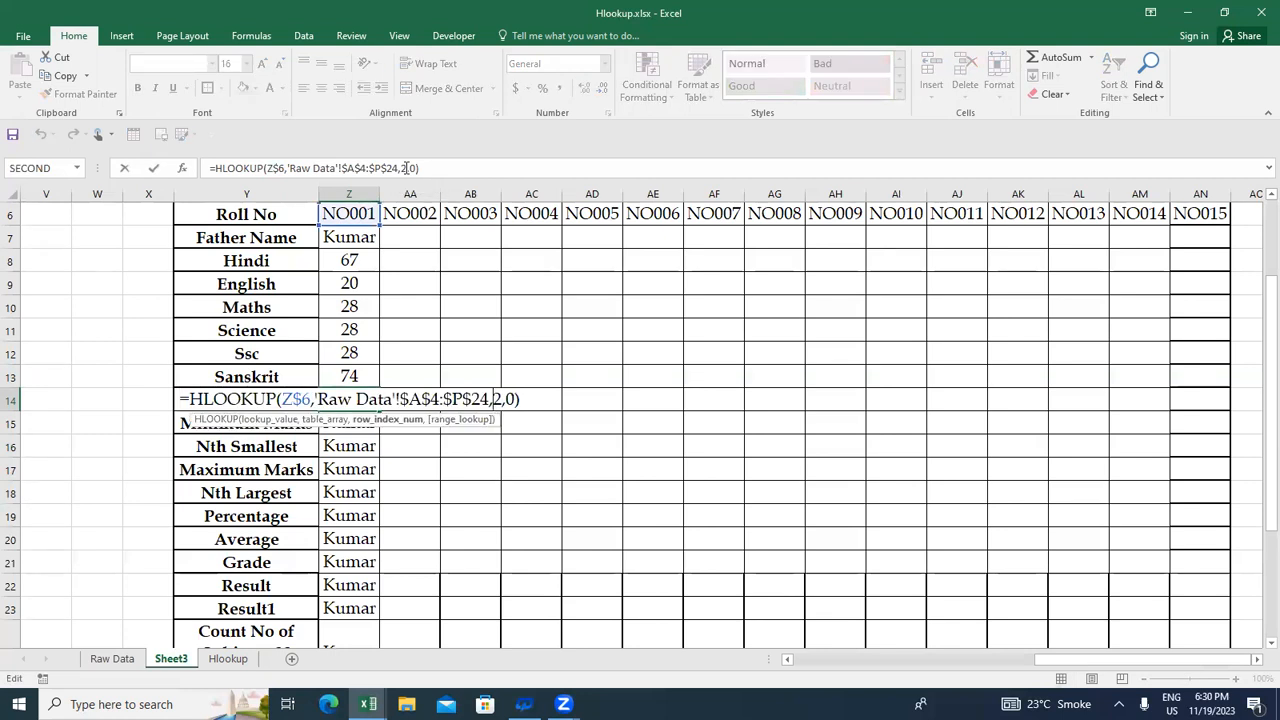
key("BackSpace")
type("9")
key("Return")
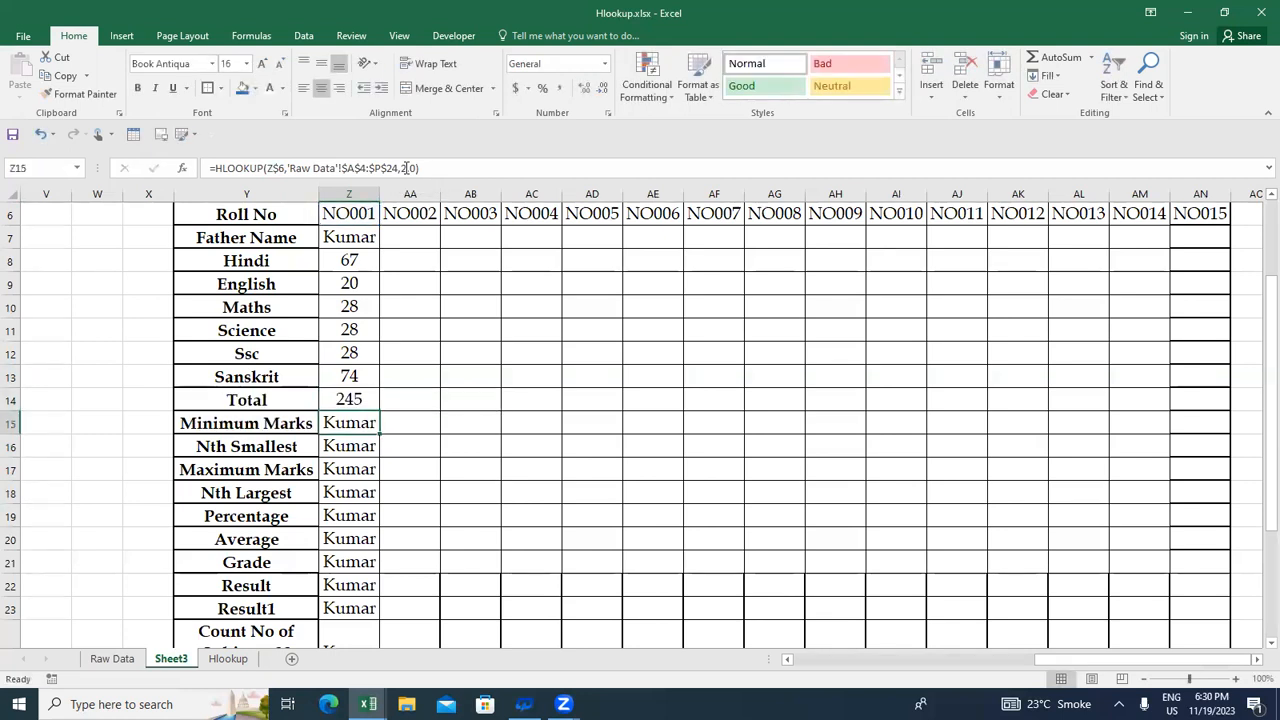
left_click(405, 168)
key("BackSpace")
type("1")
key("Return")
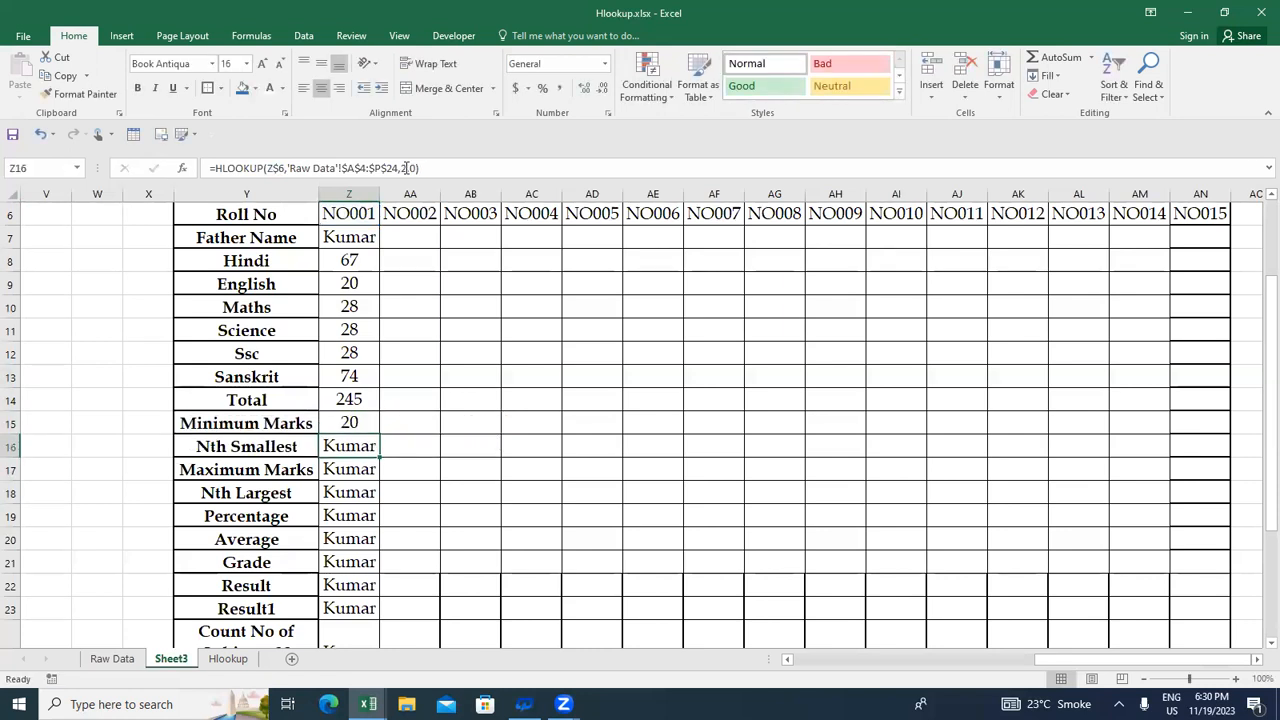
Step: Set the HLOOKUP row index to 11 for Nth Smallest in Z16 and to 12 for Maximum Marks in Z17
left_click(405, 168)
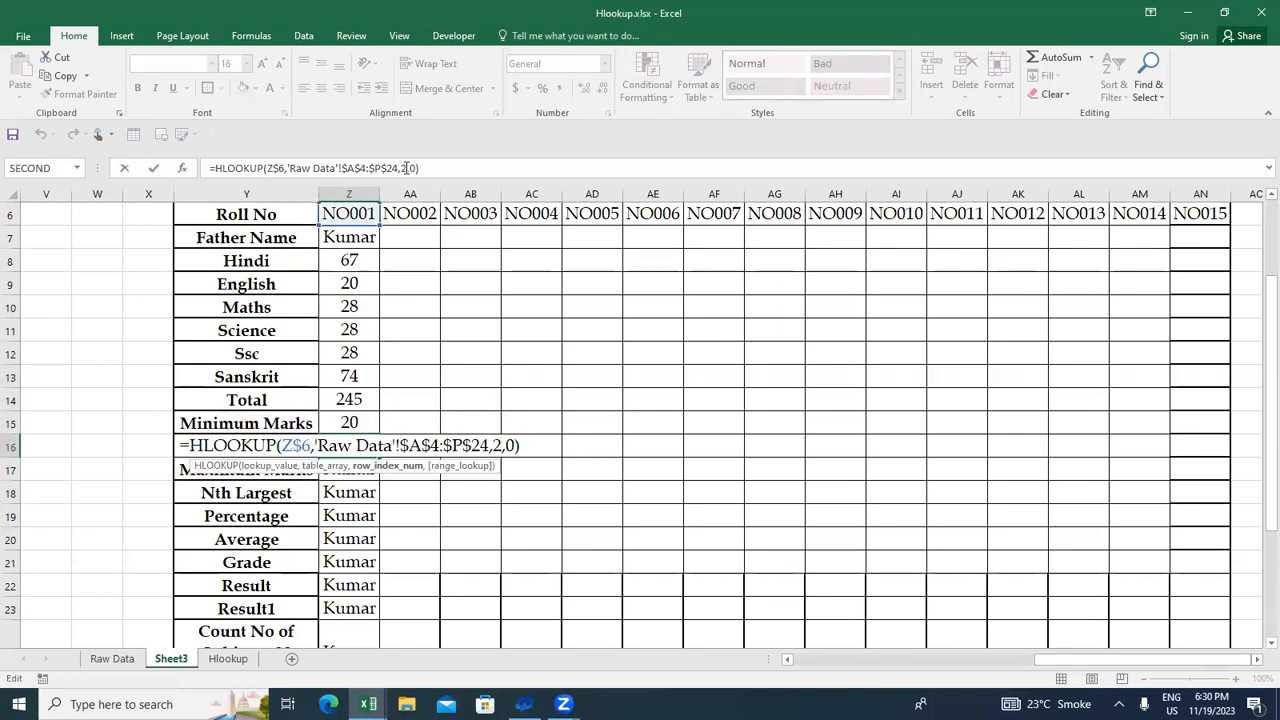
key("BackSpace")
key("BackSpace")
type(",11")
key("Return")
left_click(405, 168)
type("1")
key("ctrl+Return")
key("Down")
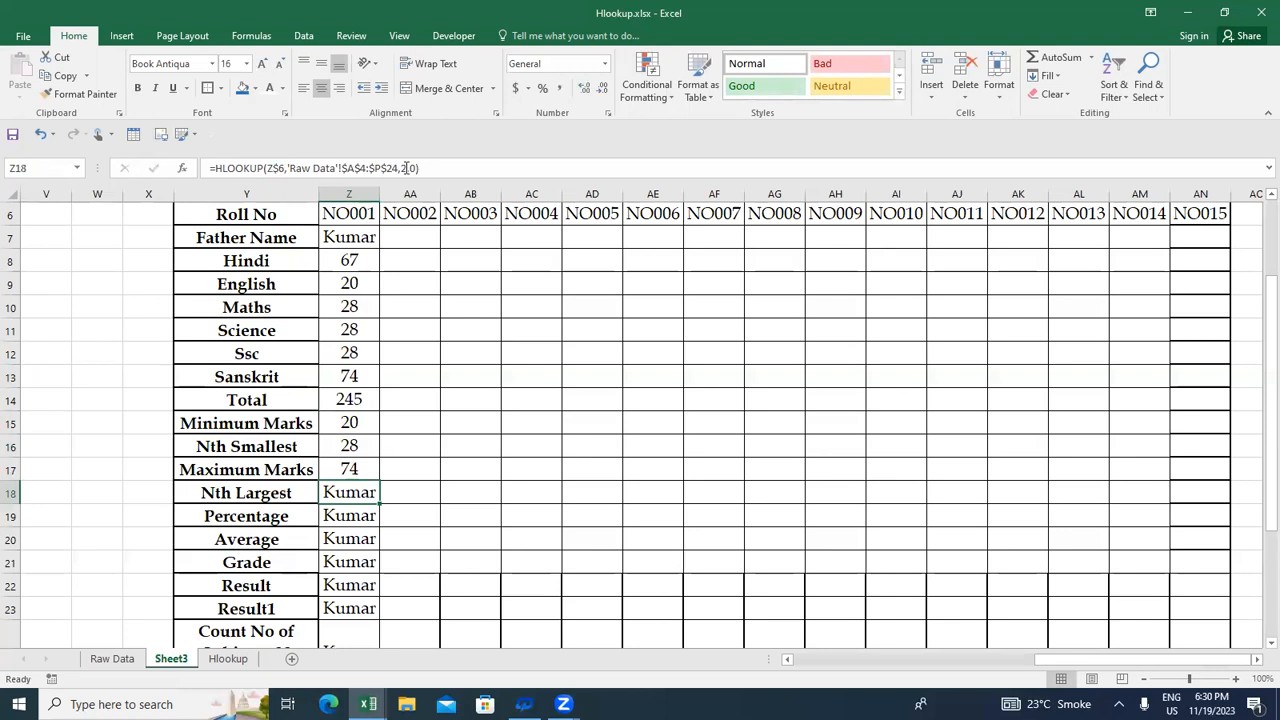
Step: Set the HLOOKUP row index to 13 for Nth Largest in Z18 and to 14 for Percentage in Z19
left_click(405, 168)
key("BackSpace")
type("13")
key("ctrl+Return")
key("Down")
left_click(405, 168)
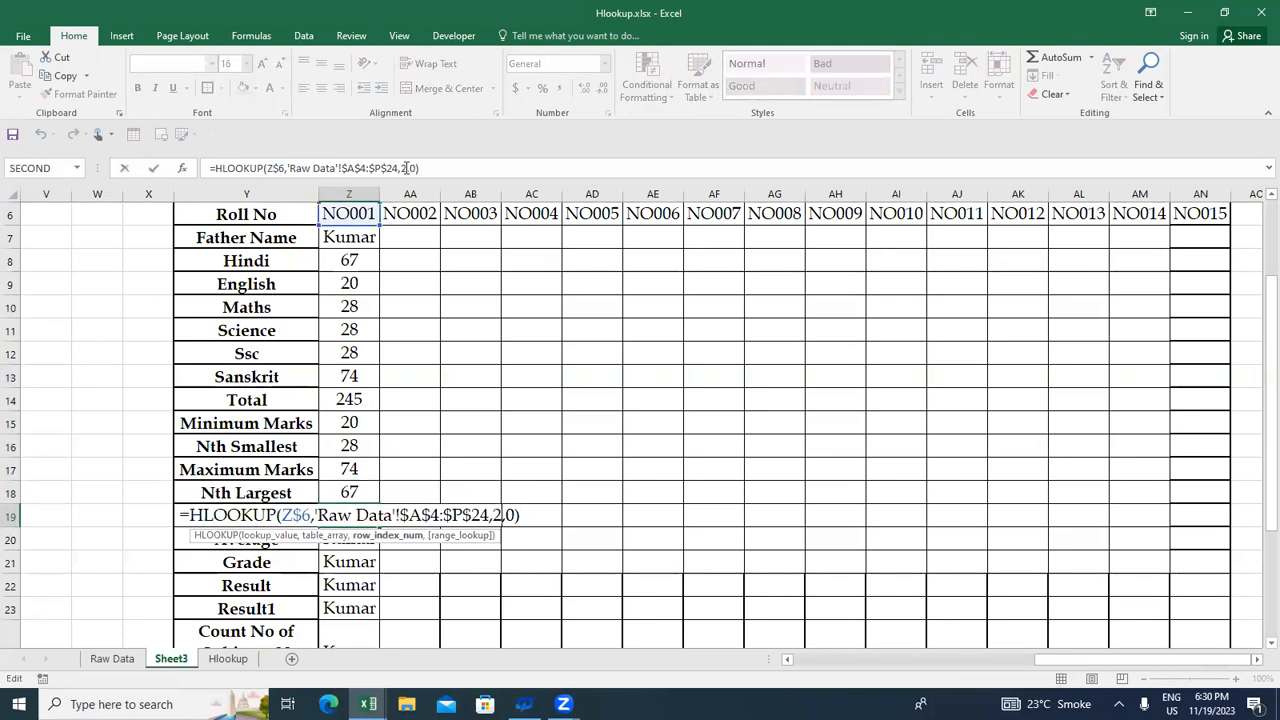
key("BackSpace")
type("14")
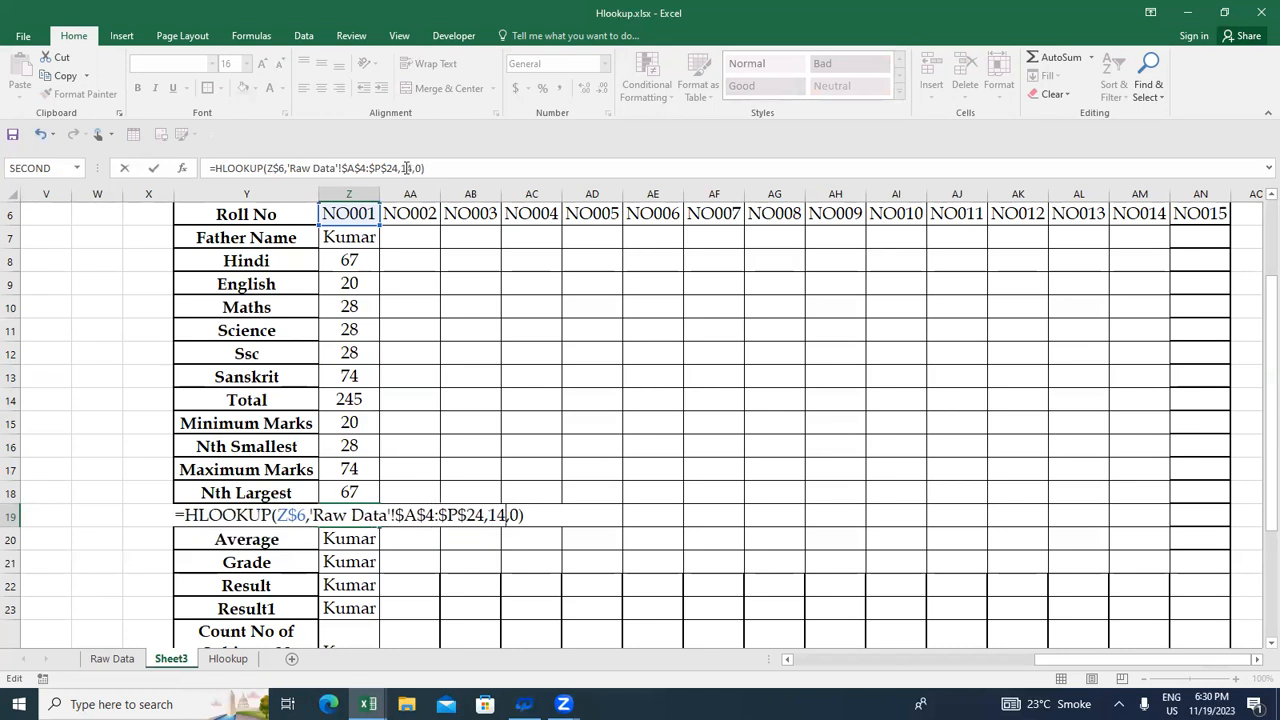
key("ctrl+Return")
key("Down")
Step: Set the HLOOKUP row index to 15 for Average in Z20 and check it against the neighbouring formulas
left_click(405, 168)
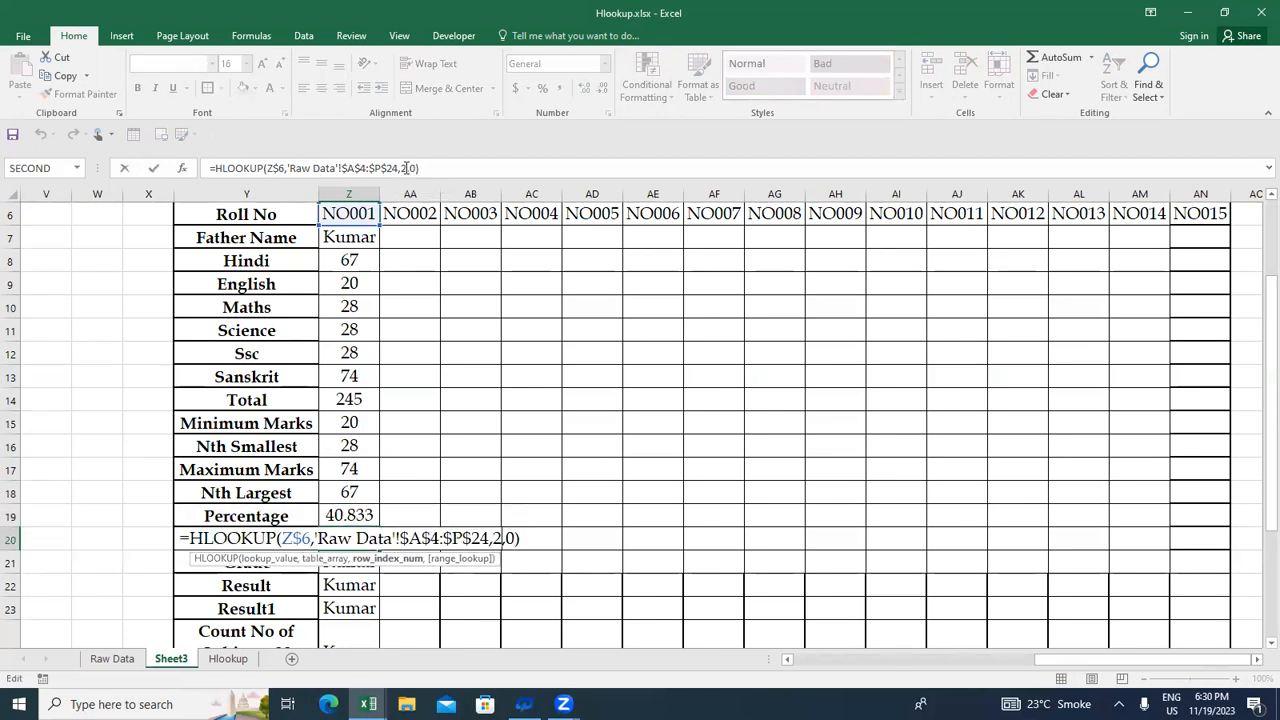
key("BackSpace")
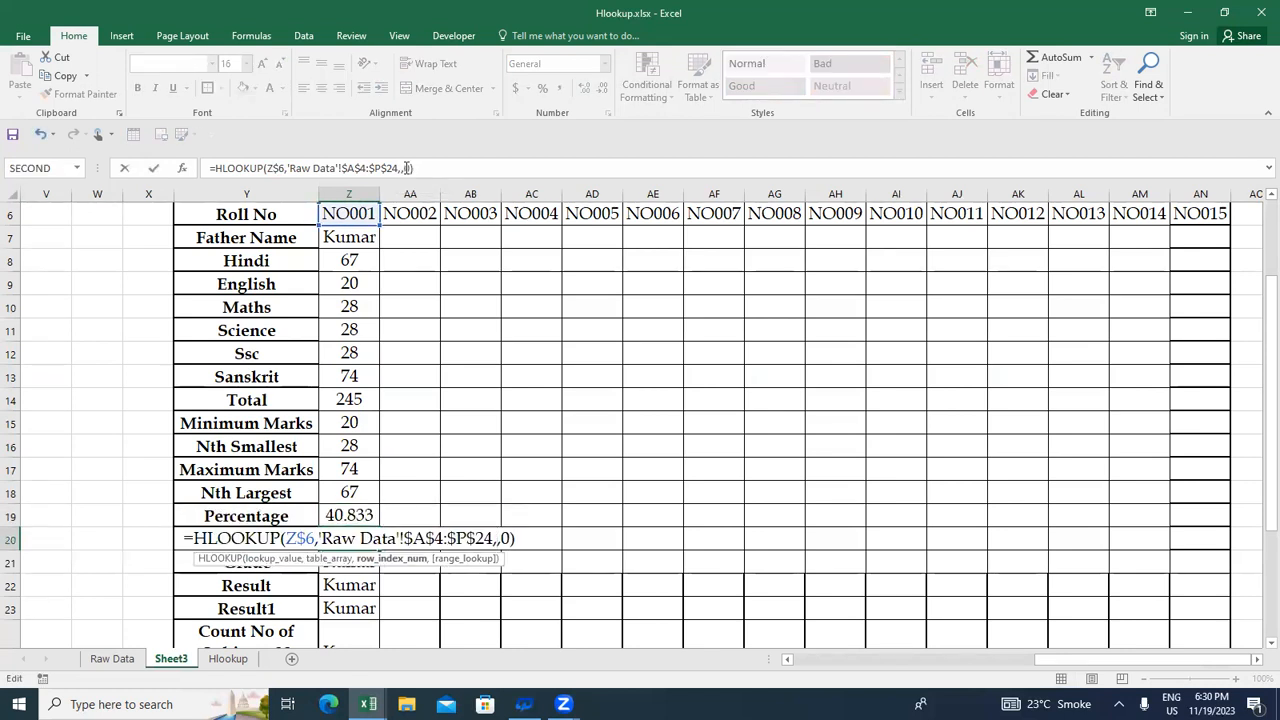
type("15")
key("Return")
key("Up")
key("Up")
key("Down")
key("Up")
key("Down")
key("Down")
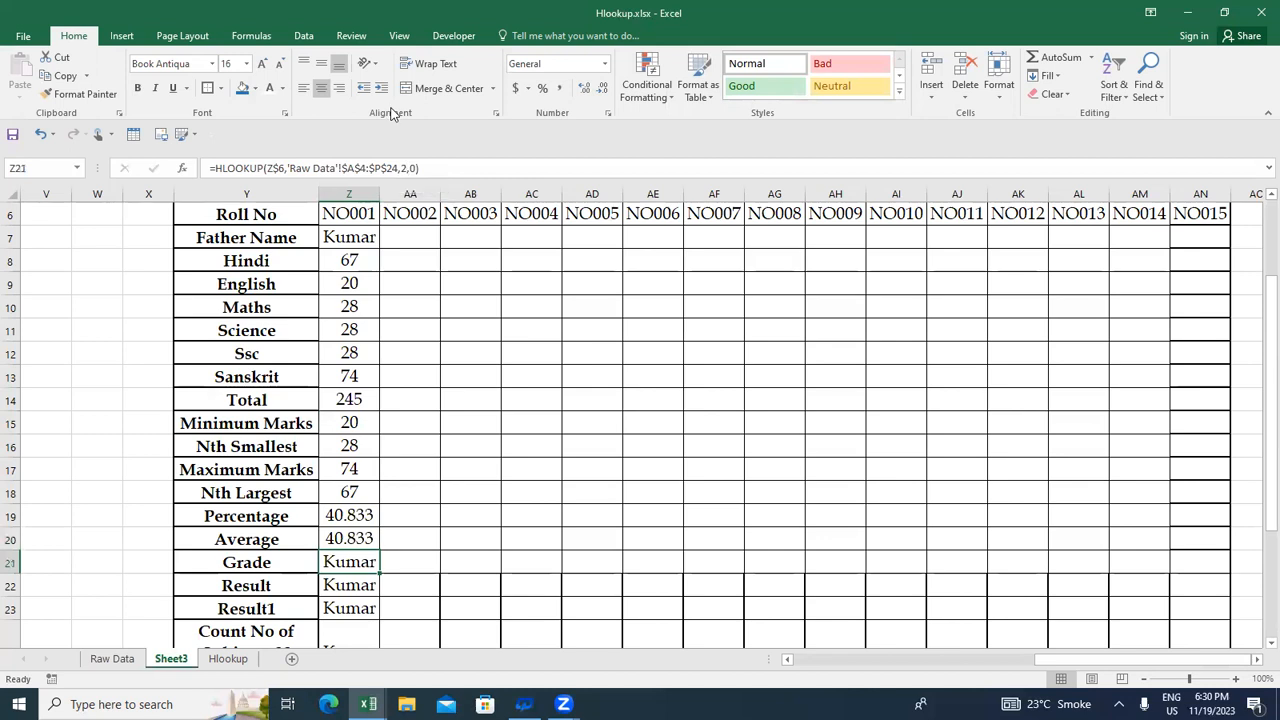
key("Up")
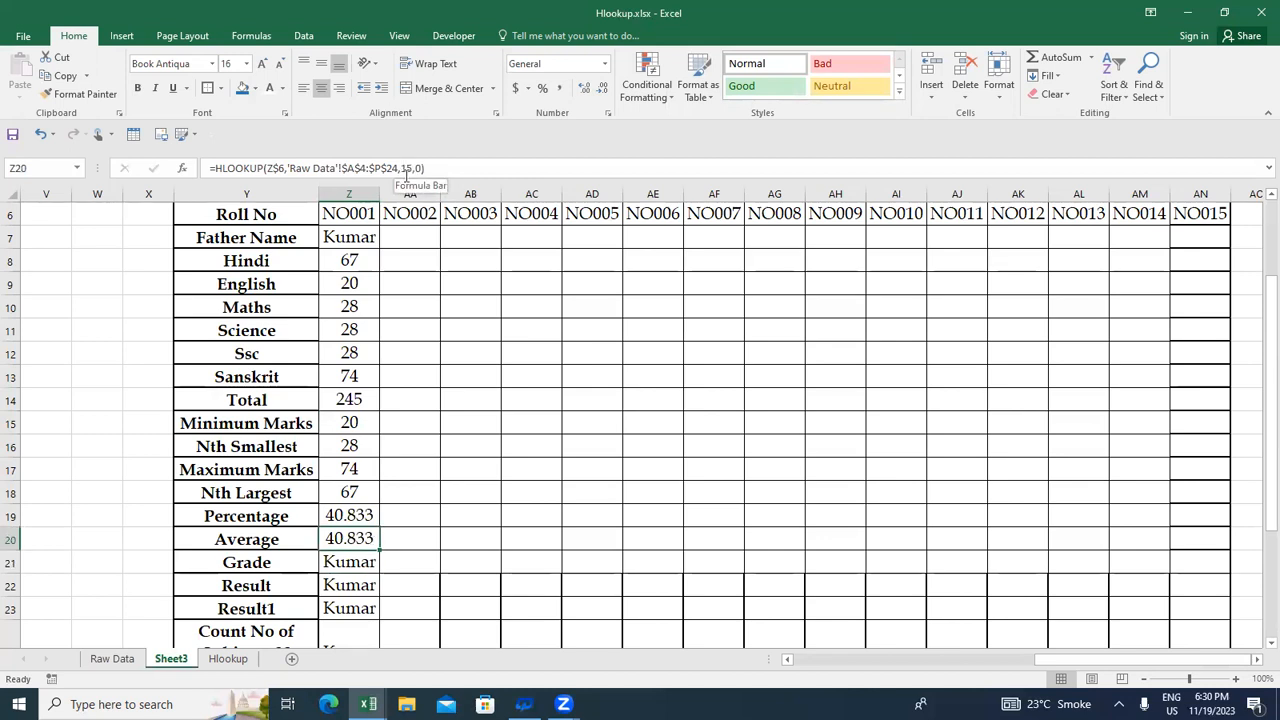
key("Down")
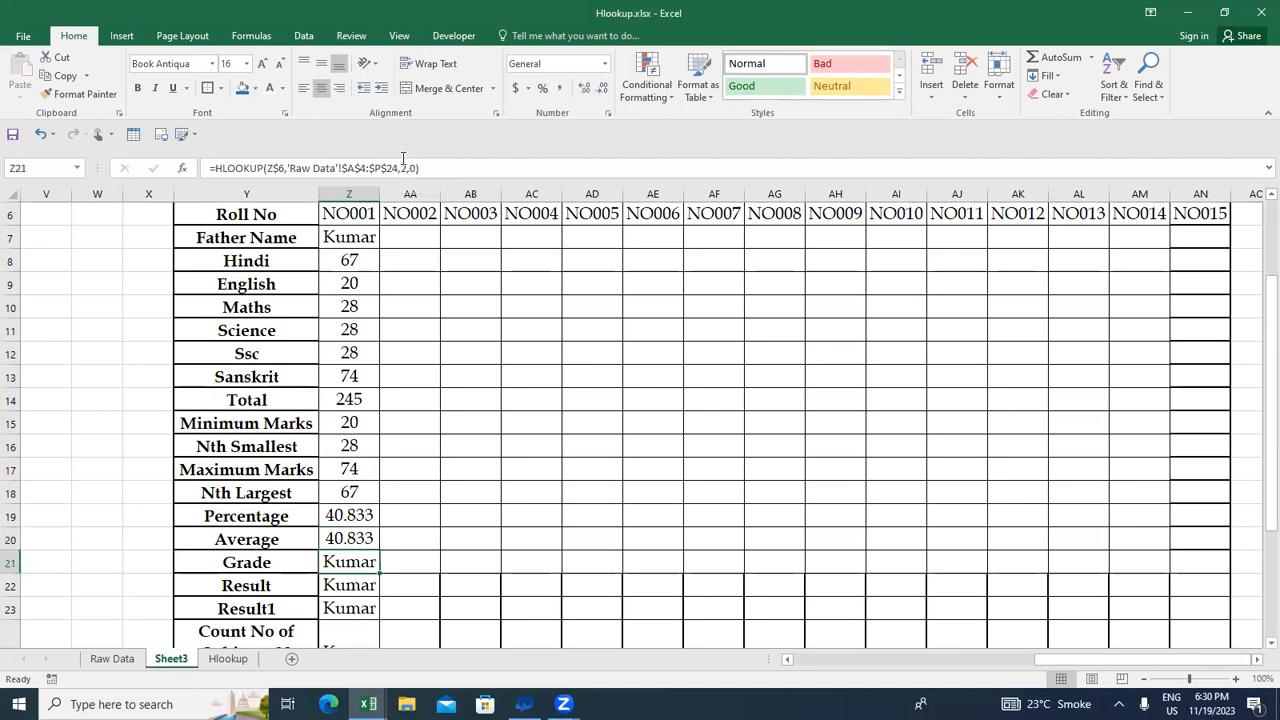
Step: Set the HLOOKUP row index to 16 for Grade in Z21
key("F2")
left_click(410, 167)
key("Delete")
type("15")
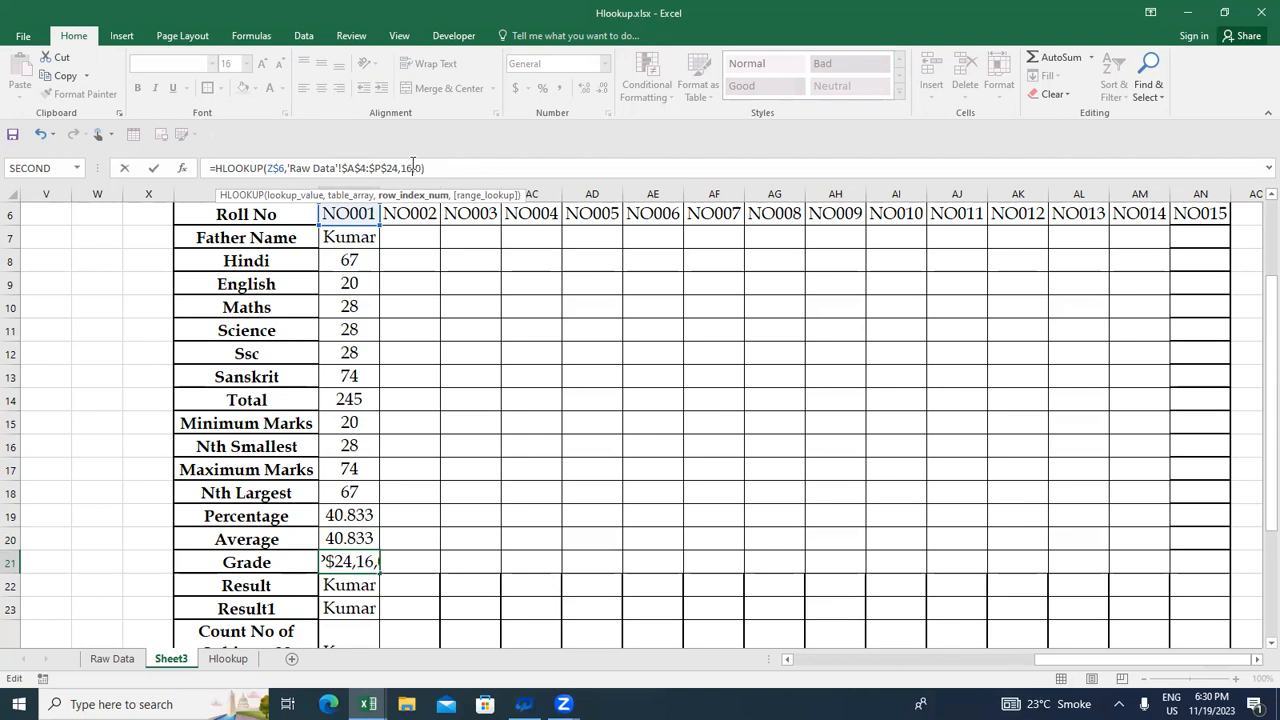
key("Return")
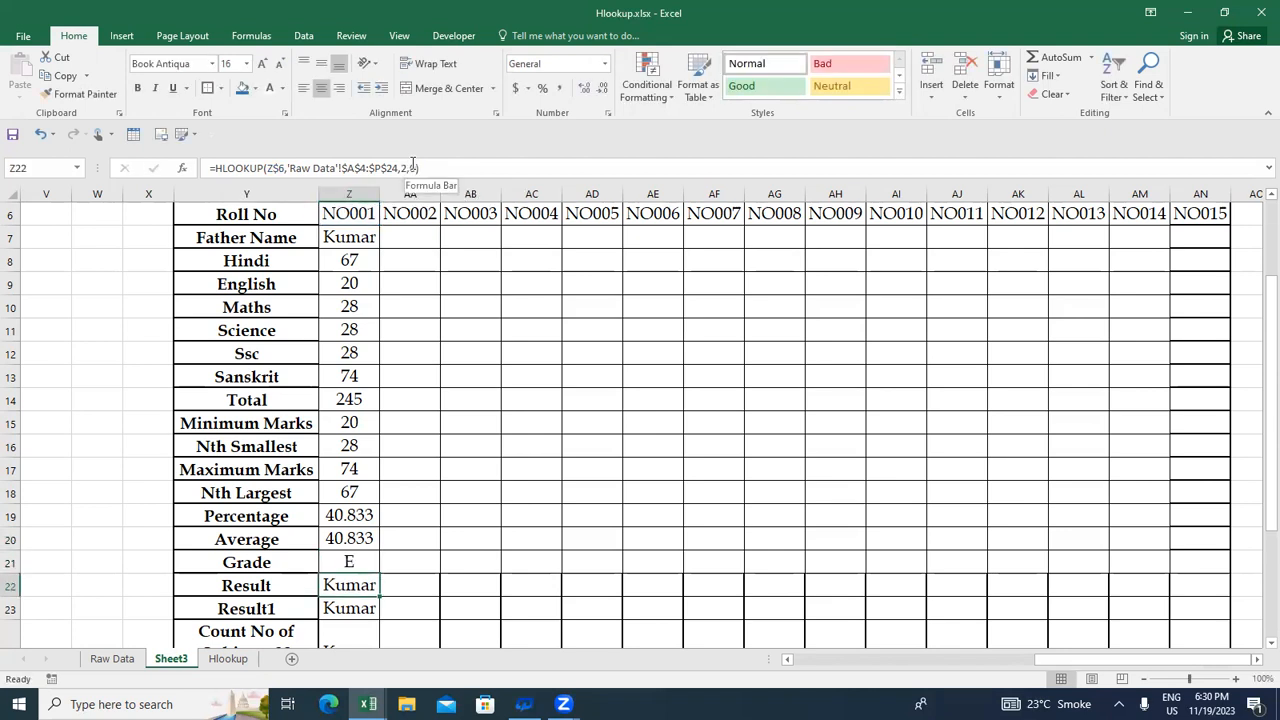
Step: Point the HLOOKUP in Z22 to the Result row of Raw Data and set the row index to 18 for Result1 in Z23
left_click(412, 167)
key("BackSpace")
type("1")
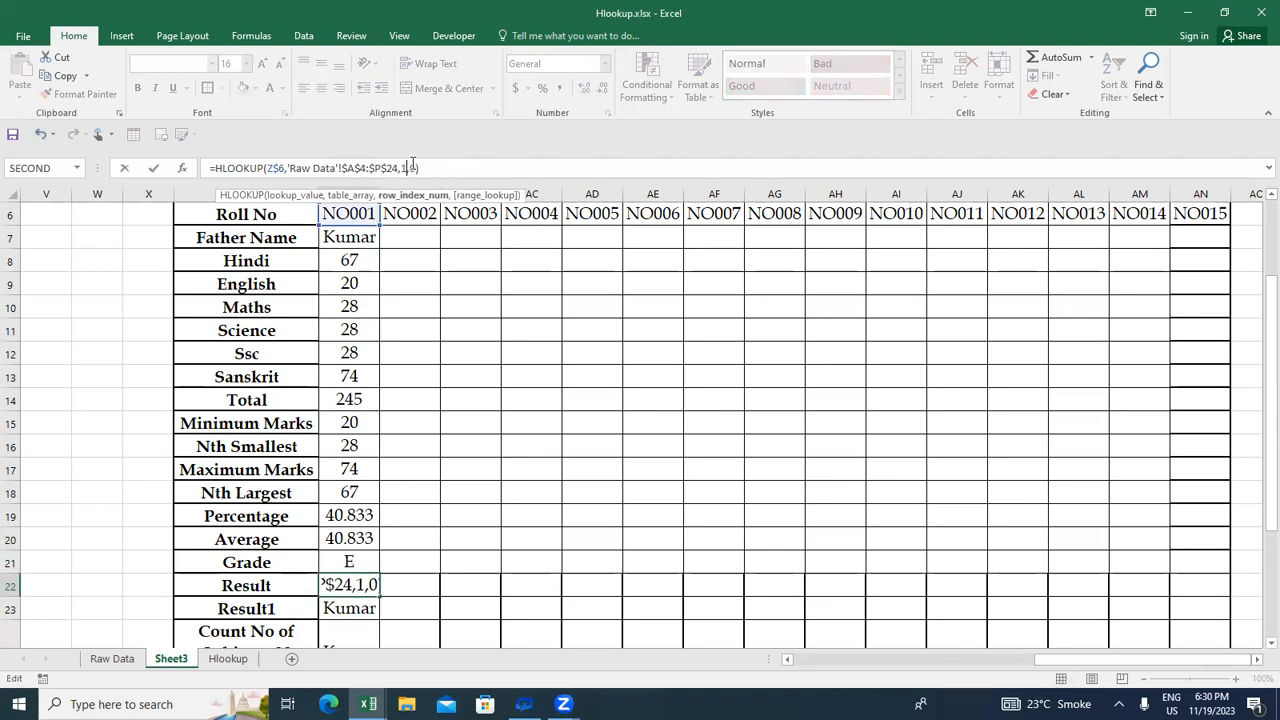
key("Return")
left_click(412, 167)
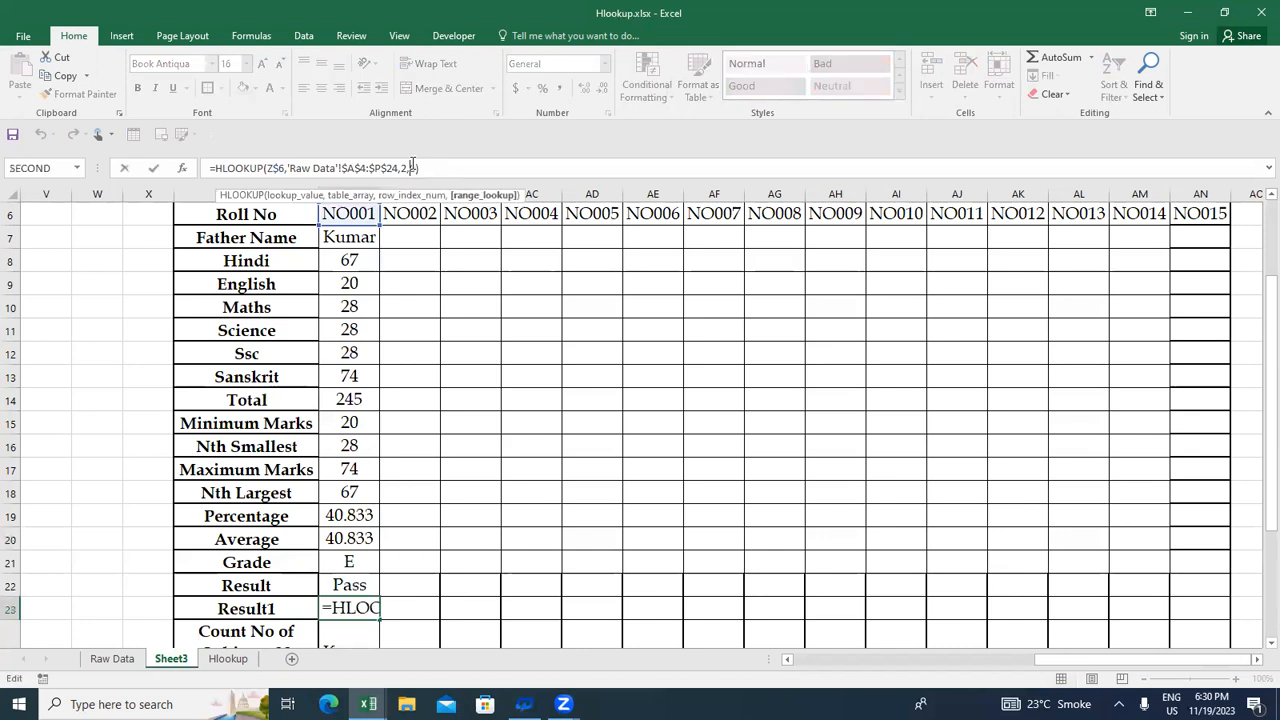
key("BackSpace")
type("18")
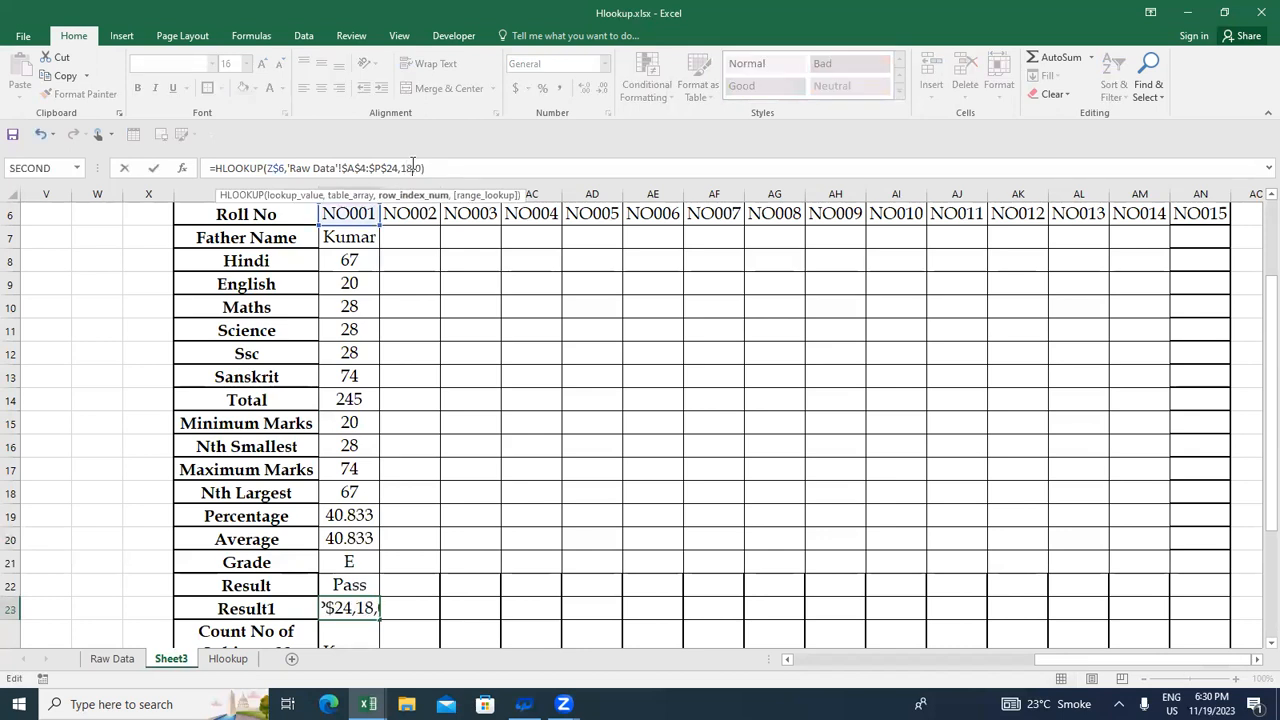
key("Return")
Step: Change the HLOOKUP row index in Z24 so it returns the Count No of Subject <33 row of Raw Data
left_click(412, 167)
key("Left")
key("BackSpace")
type("1")
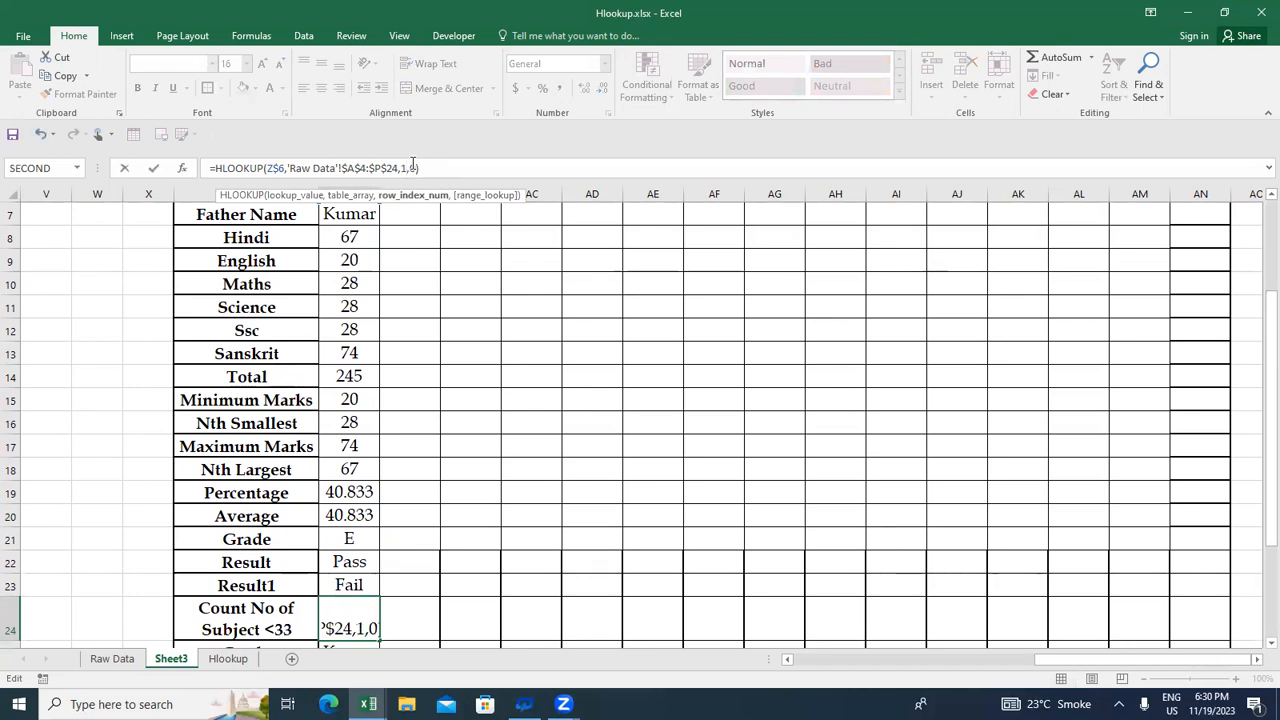
key("Return")
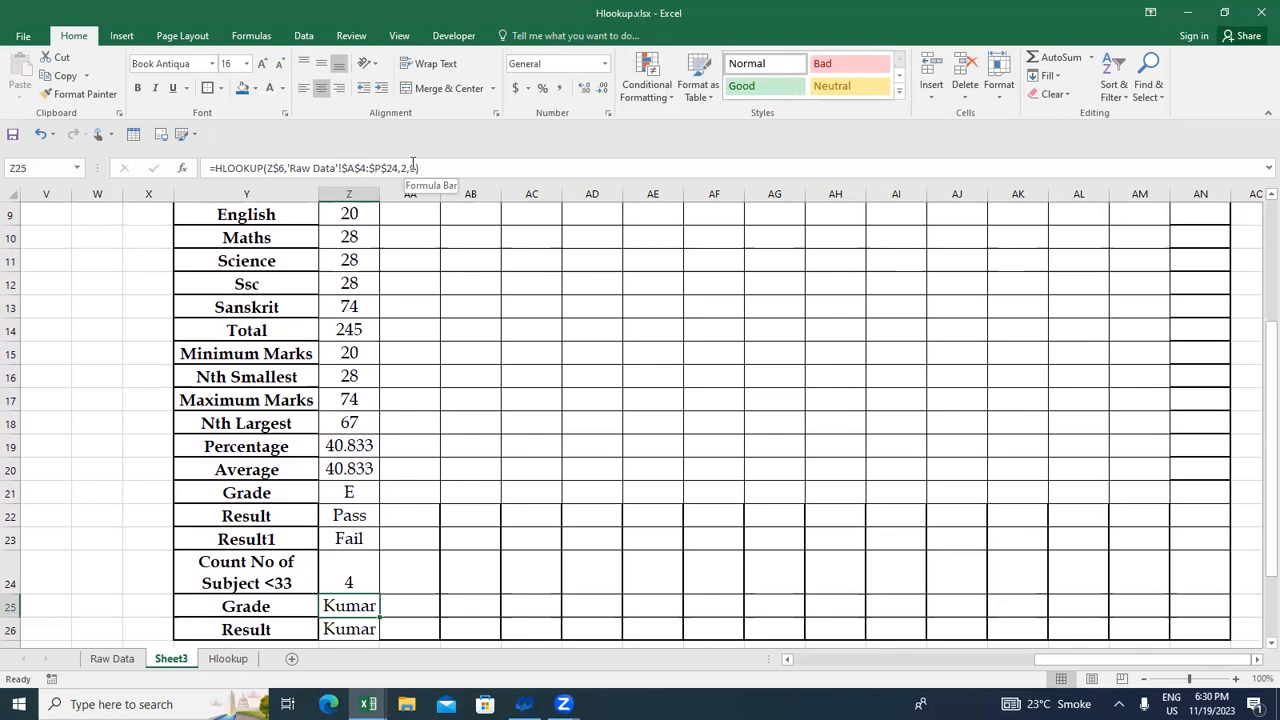
Step: Set the HLOOKUP row index to 20 for the second Grade row in Z25
left_click(413, 167)
key("ctrl+Return")
key("Left")
key("Right")
left_click(412, 167)
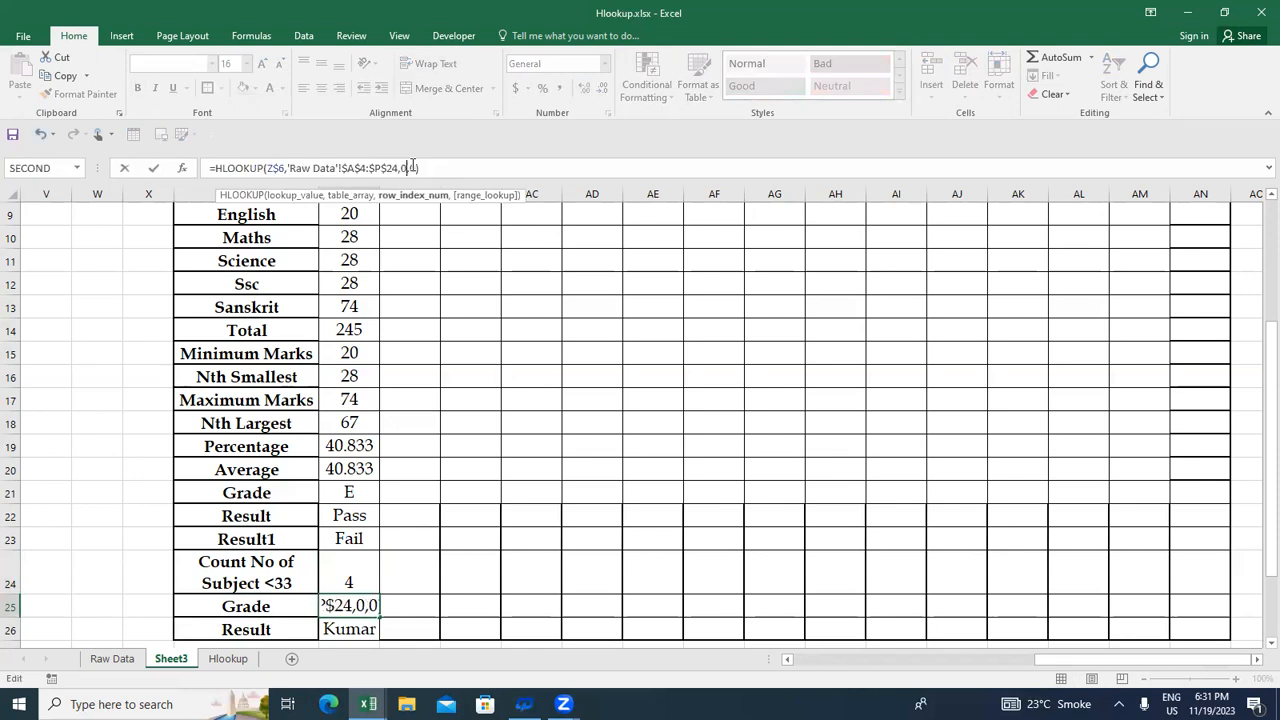
key("Return")
key("Up")
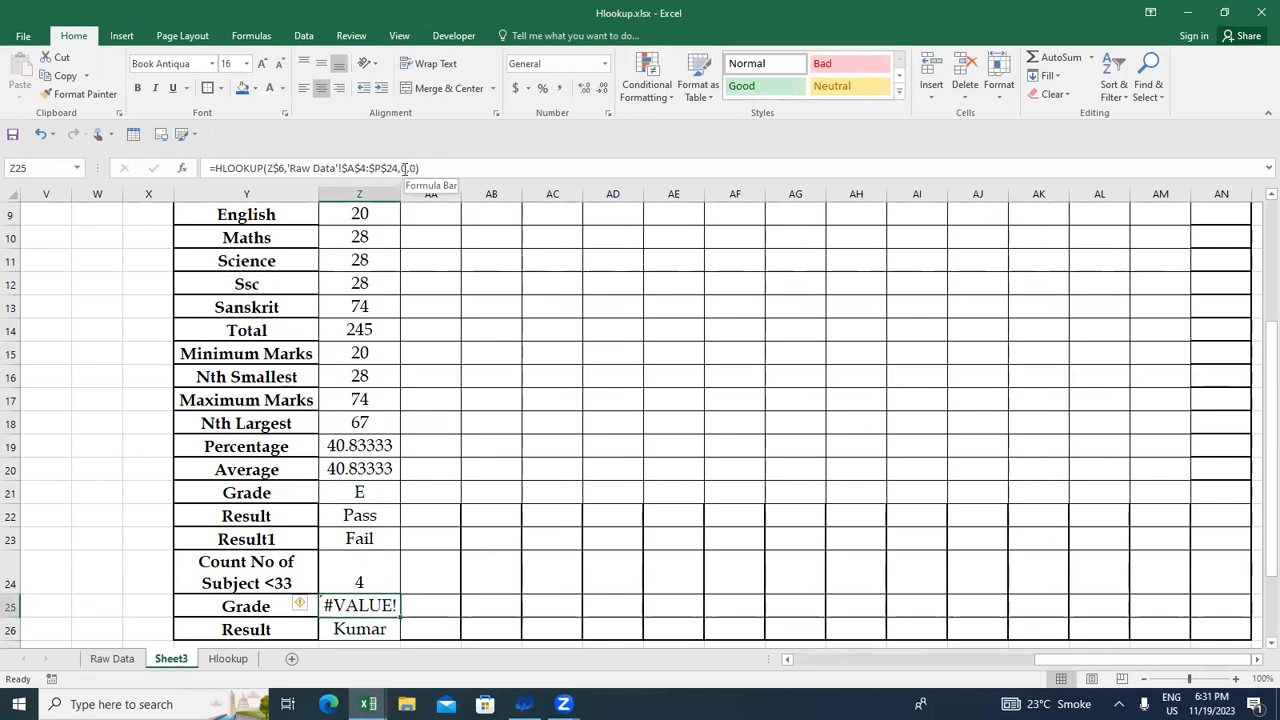
left_click(403, 168)
type("2")
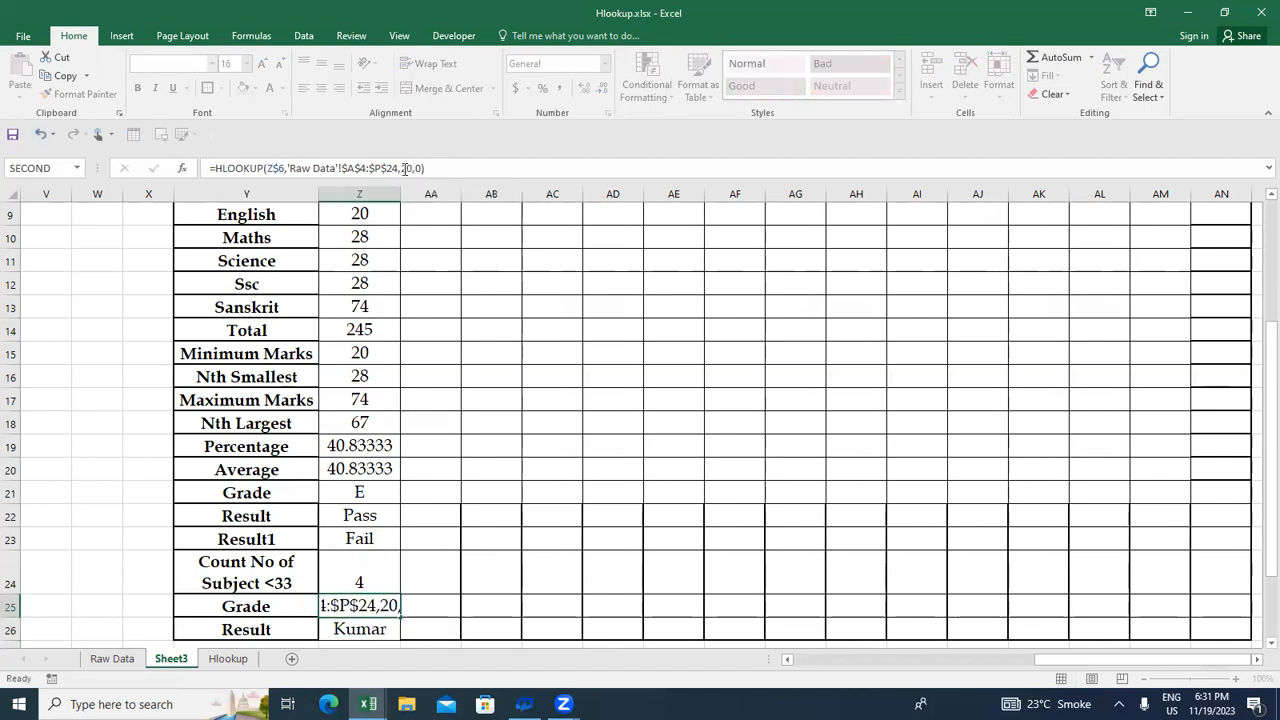
key("Return")
Step: Set the HLOOKUP row index to 21 for the last Result row in Z26 and check the formulas above it
left_click(403, 168)
type("1")
key("Return")
key("Up")
key("Up")
key("Up")
key("Down")
key("Down")
Step: Fill the HLOOKUP formulas in Z7:Z26 right through column AN for roll numbers NO002 to NO015
key("ctrl+shift+Up")
key("shift+Right")
key("shift+Right")
key("shift+Right")
key("shift+Right")
key("shift+Right")
key("shift+Right")
key("shift+Right")
key("shift+Right")
key("shift+Right")
key("shift+Right")
key("shift+Right")
key("shift+Right")
key("shift+Right")
key("shift+Right")
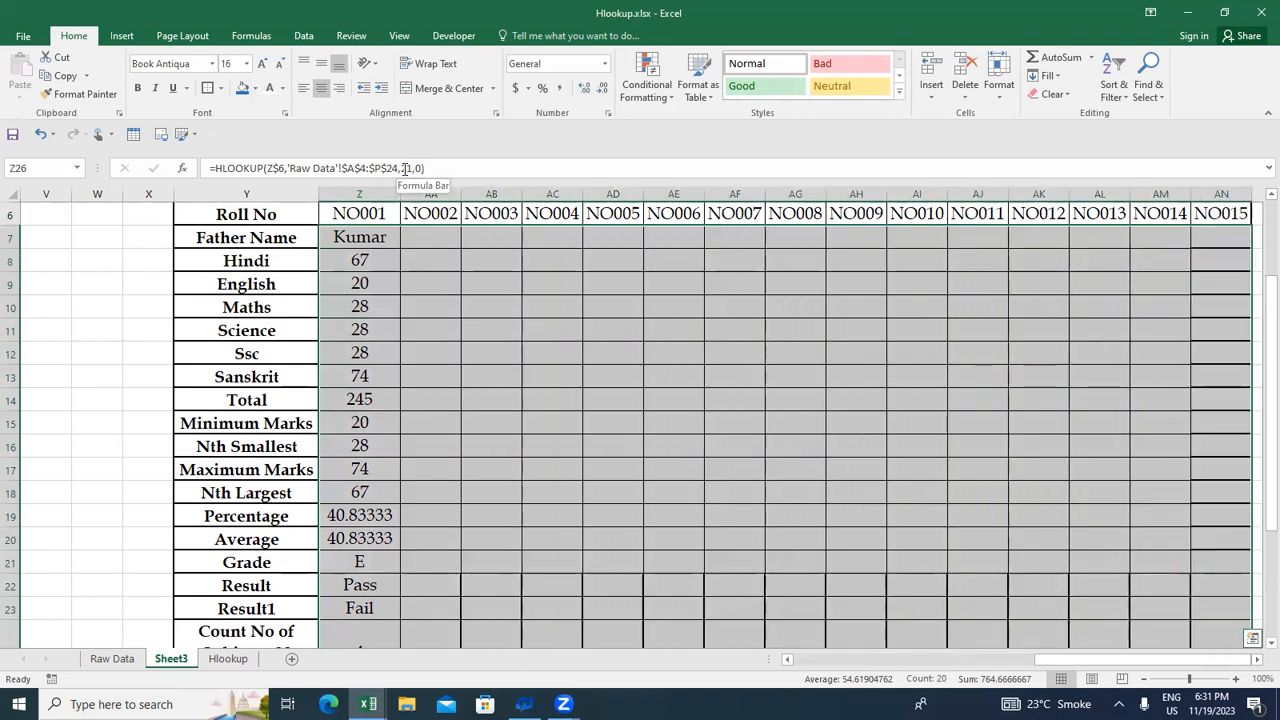
key("ctrl+r")
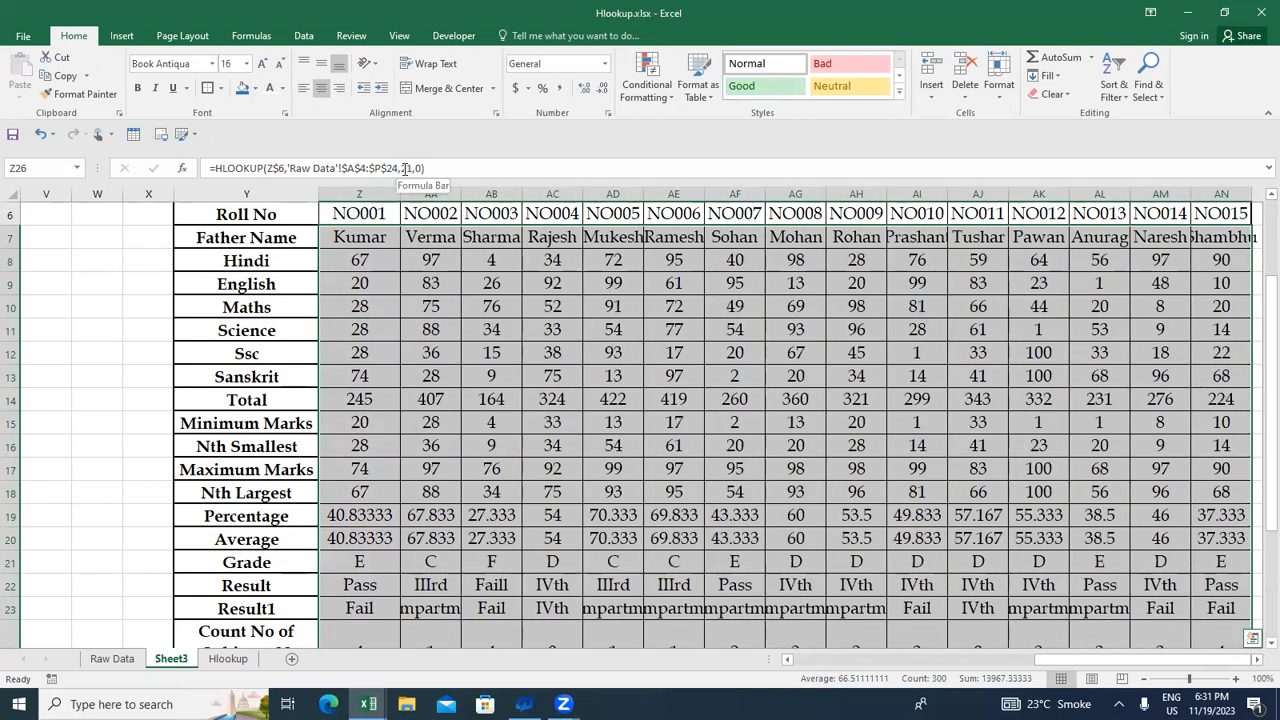
Step: Review the filled HLOOKUP table from its last rows up to the heading and across to the last roll number
key("Right")
key("Up")
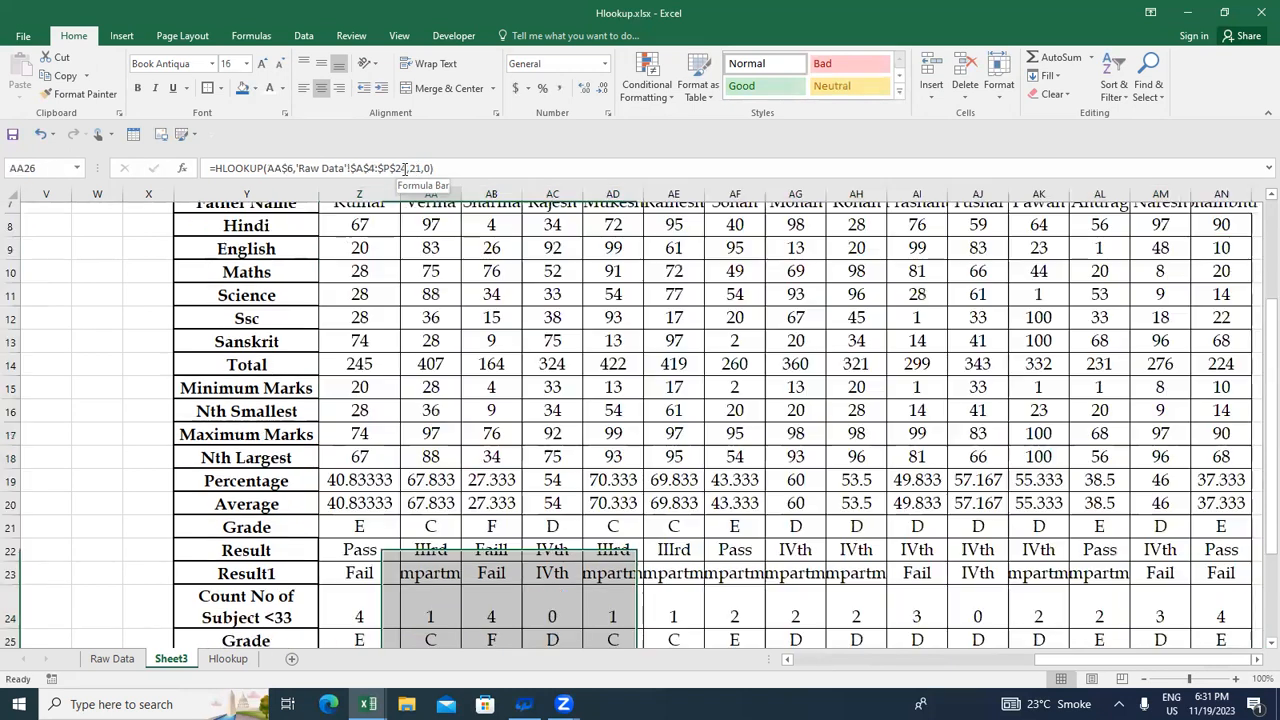
key("ctrl+Up")
key("ctrl+Up")
key("Right")
key("Right")
key("Right")
key("Right")
key("Right")
key("Right")
key("Right")
key("Right")
key("Right")
key("Right")
key("Right")
key("Right")
key("Right")
key("Right")
key("Right")
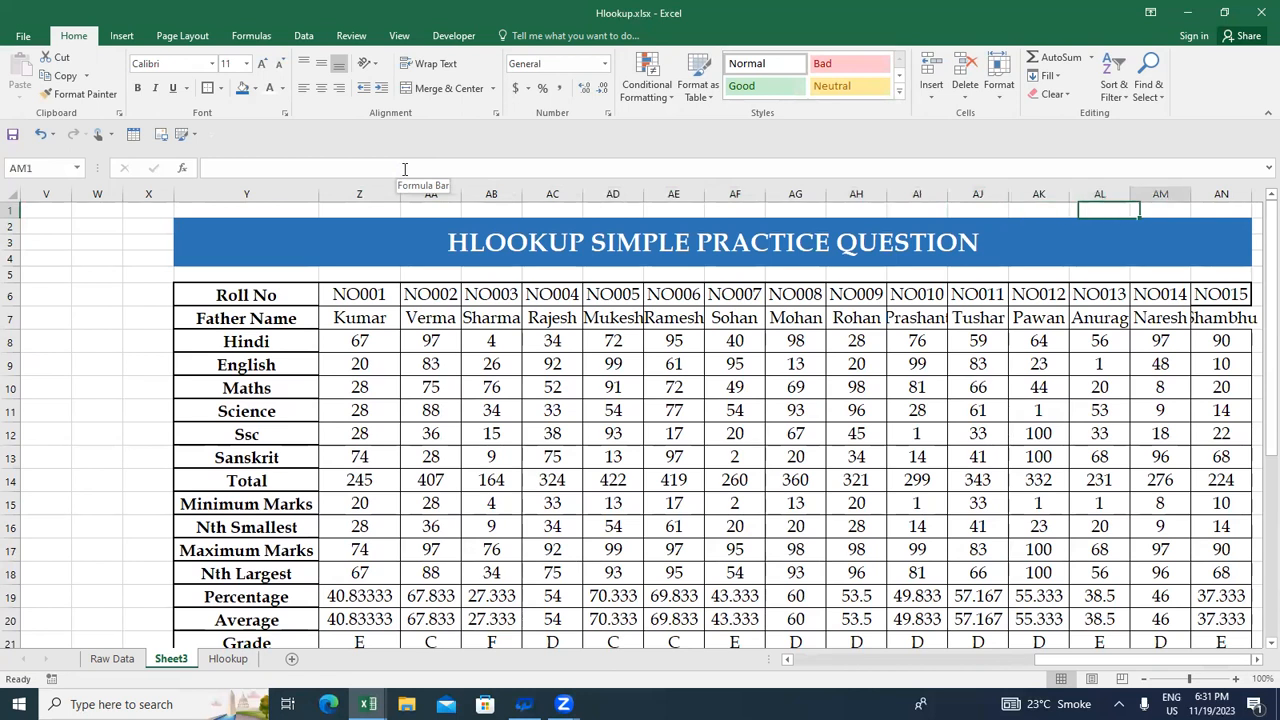
key("Left")
key("Down")
key("Down")
key("Down")
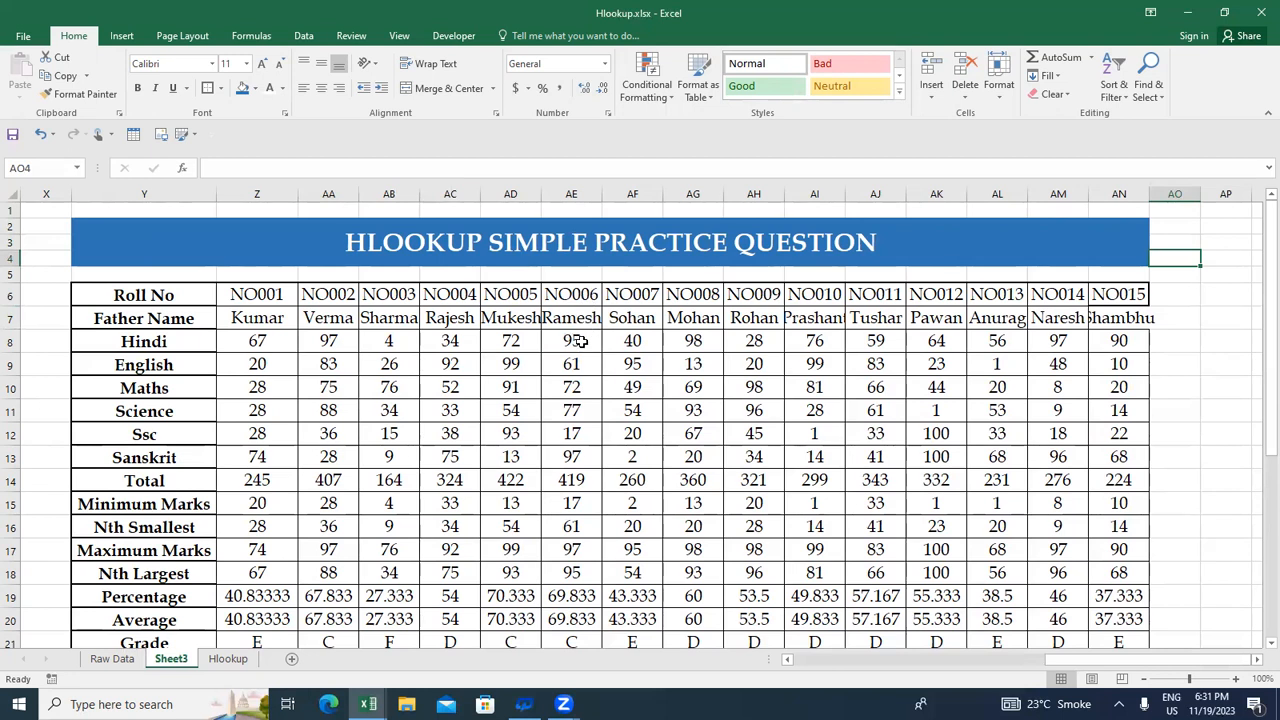
Step: Look at the source table on the Raw Data sheet and return to Sheet3
left_click(112, 659)
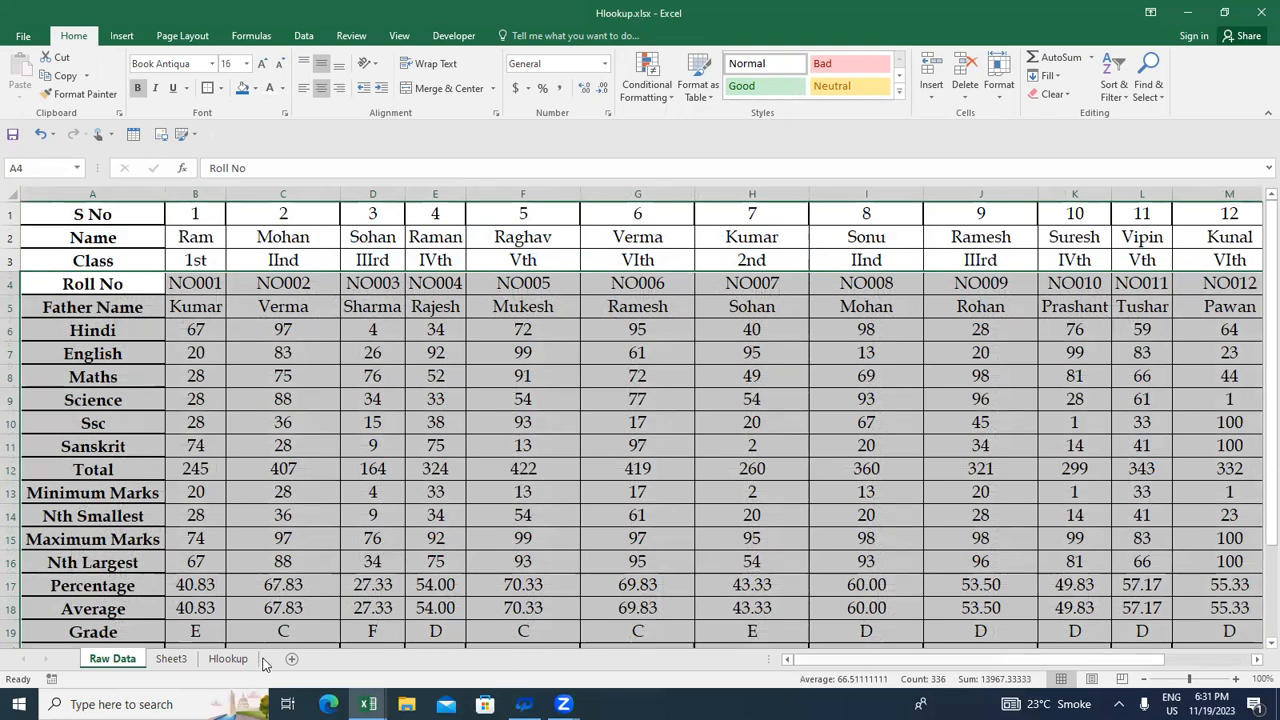
left_click(172, 659)
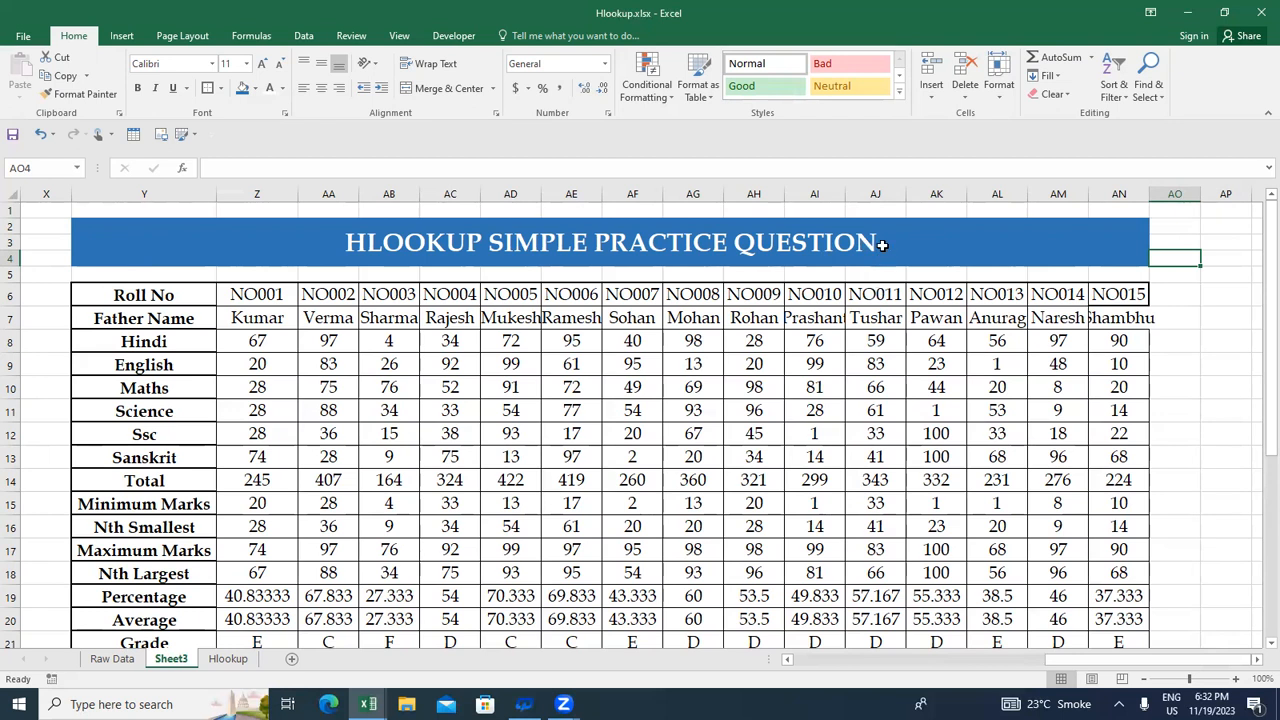
left_click(1046, 78)
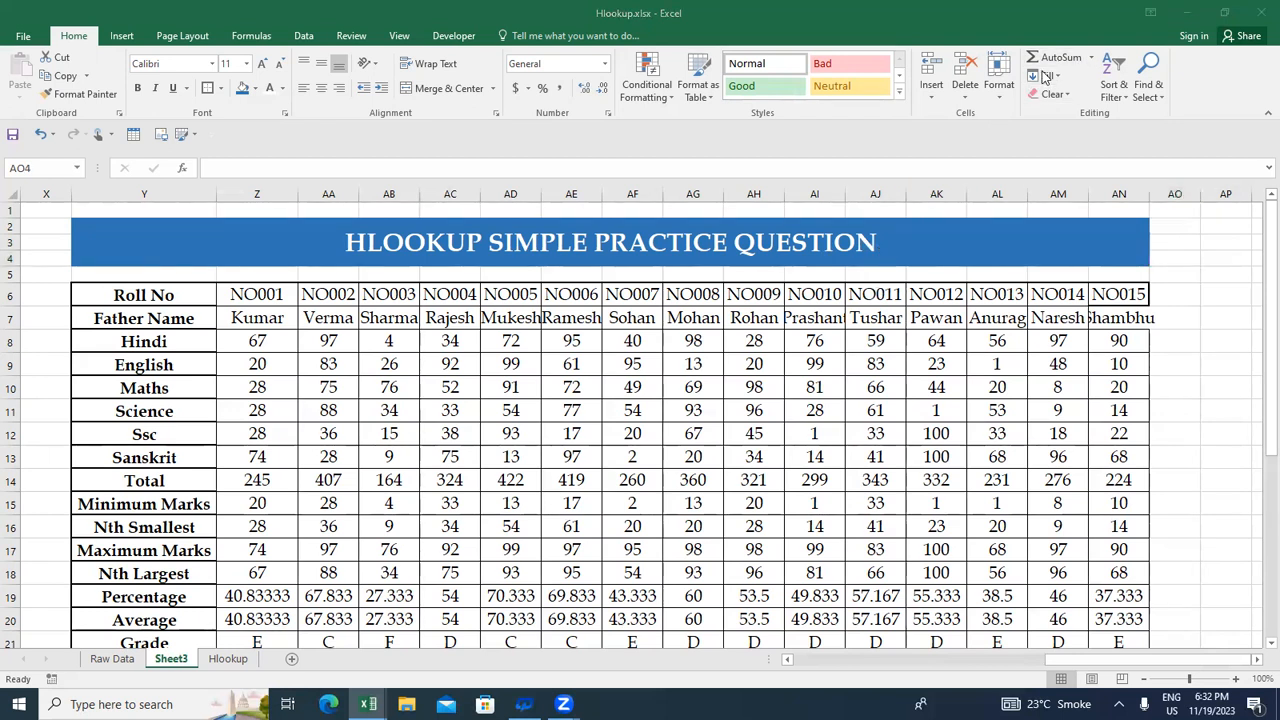